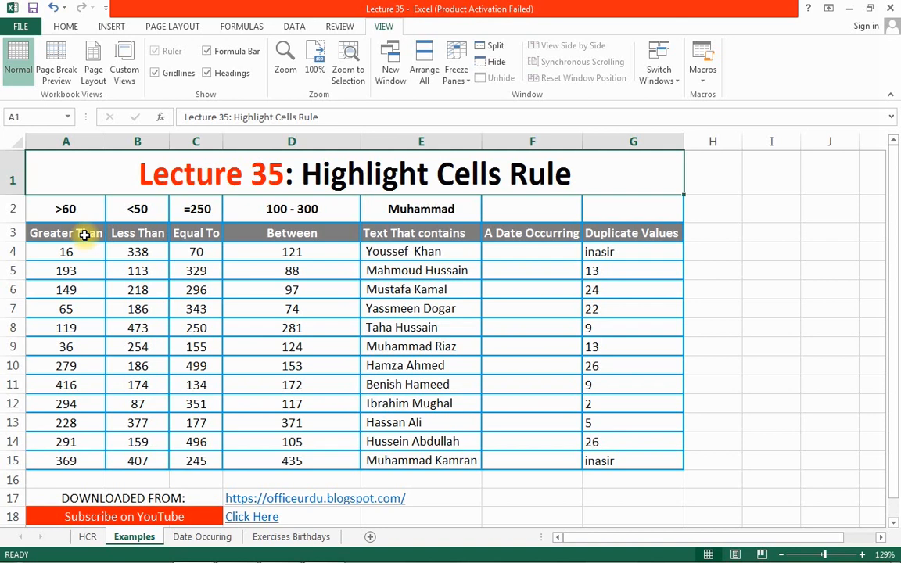
left_click(65, 27)
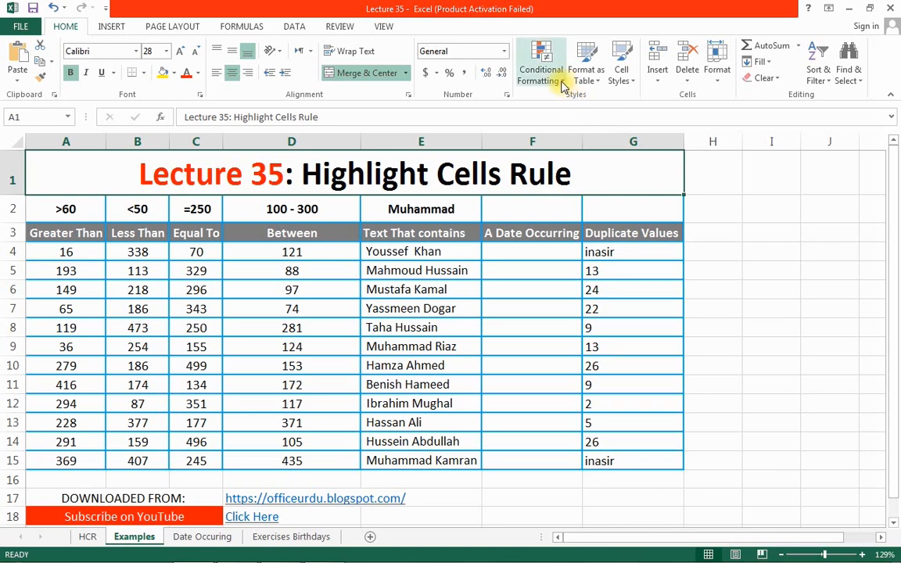
left_click(562, 83)
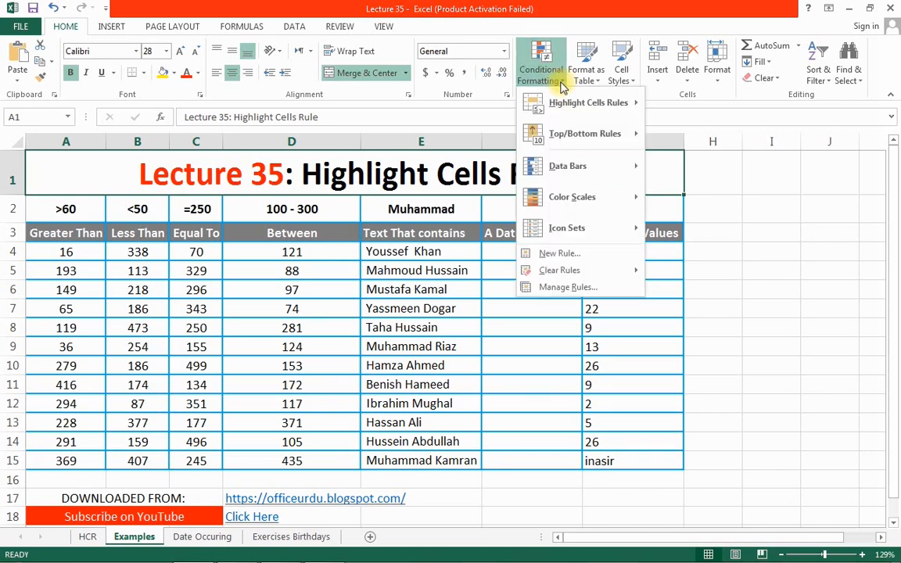
mouse_move(562, 168)
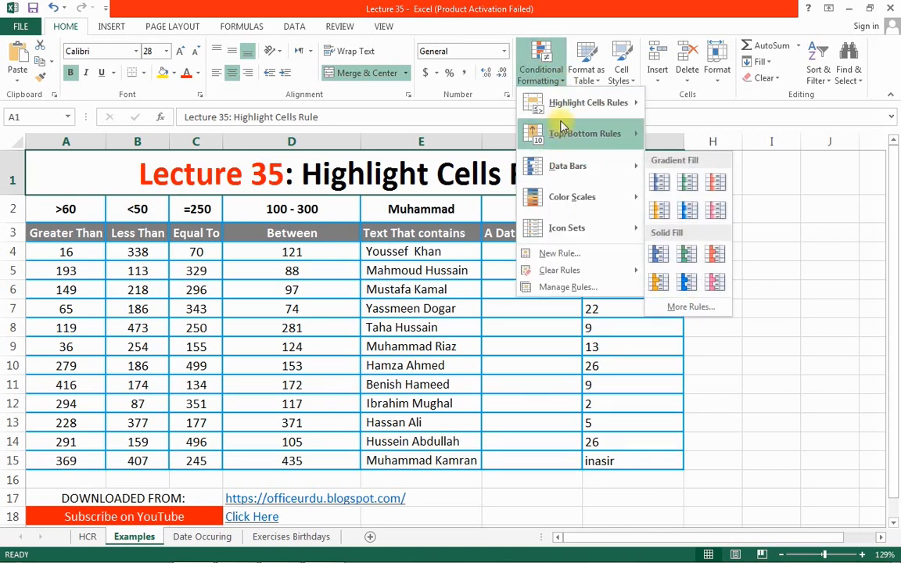
mouse_move(552, 106)
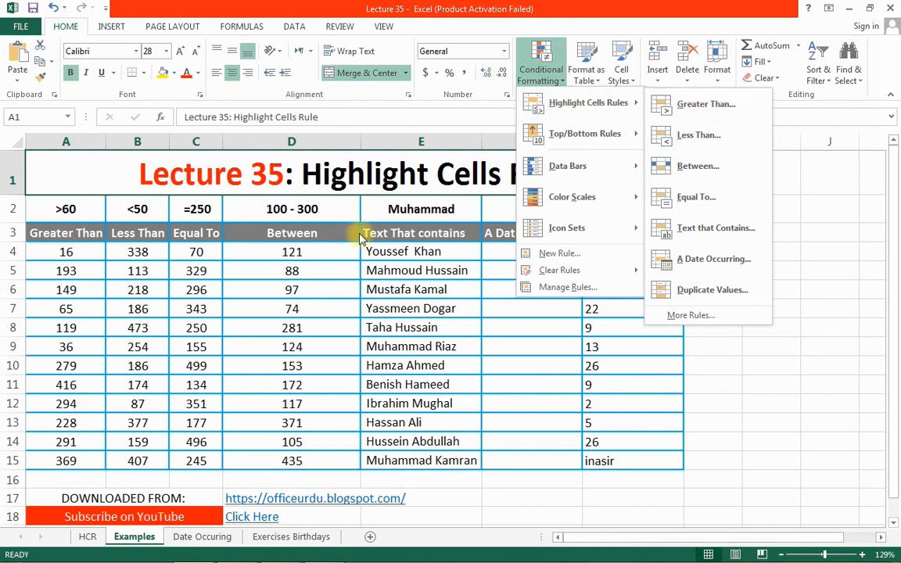
key("Escape")
key("Escape")
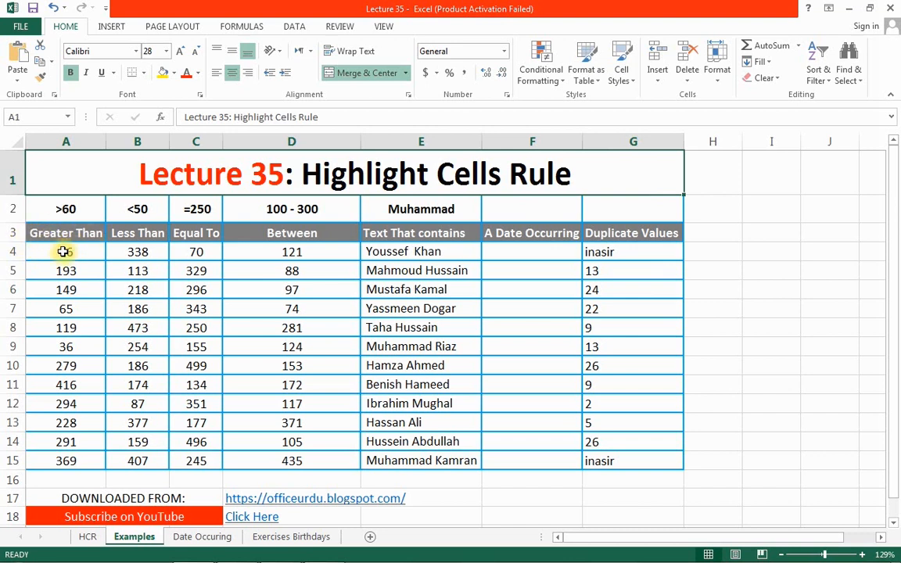
- Set up a Greater Than highlight rule for cells A4:A15 with a threshold of 60
left_click_drag(65, 253, 67, 456)
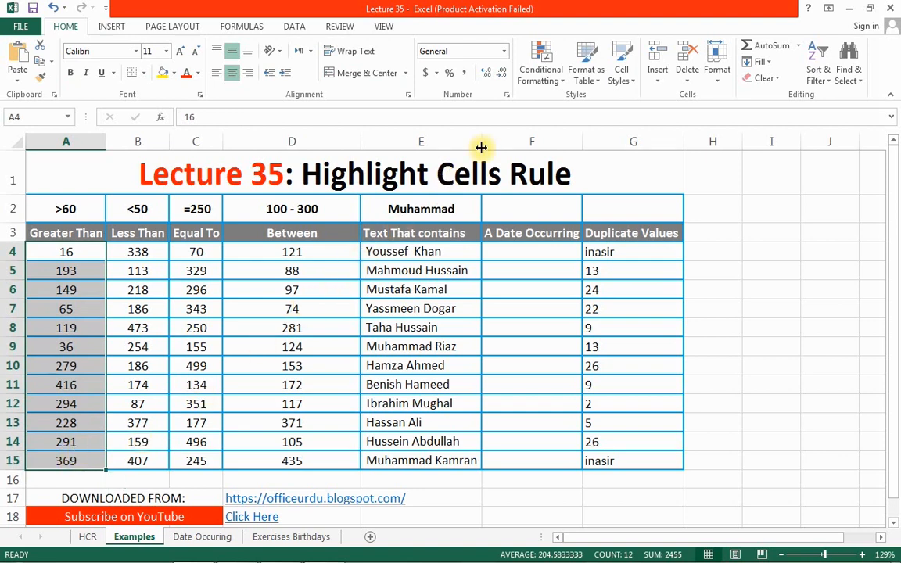
left_click(539, 82)
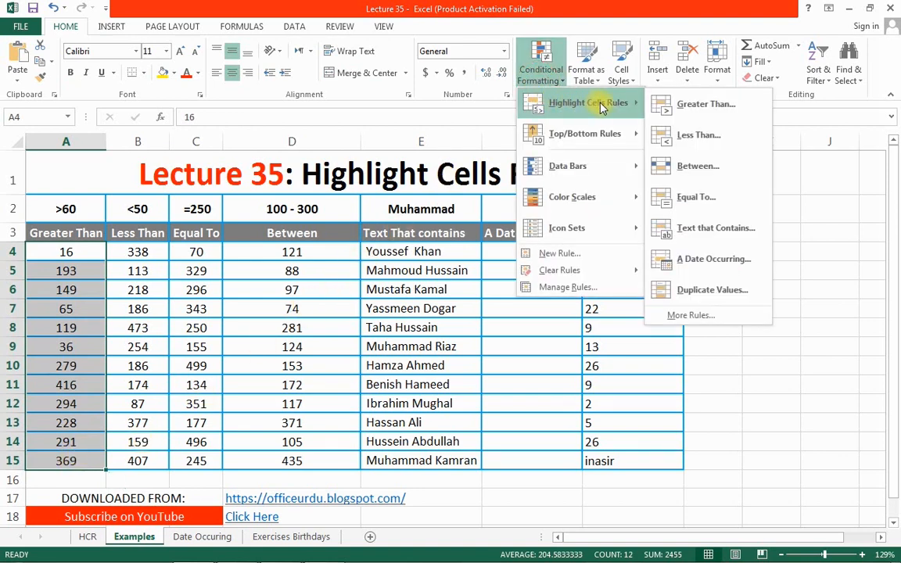
left_click(691, 104)
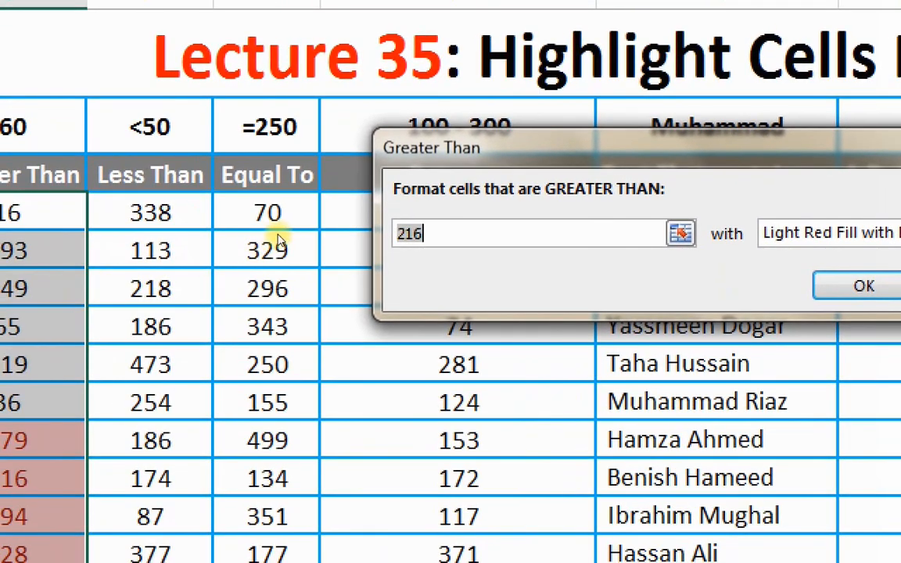
mouse_move(457, 147)
left_mouse_down()
mouse_move(282, 144)
mouse_move(226, 153)
left_mouse_up()
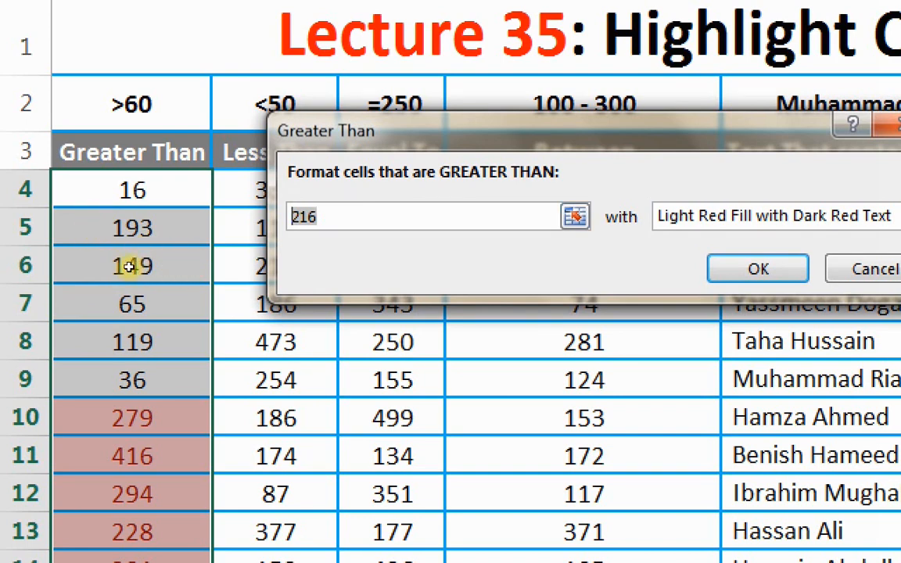
type("60")
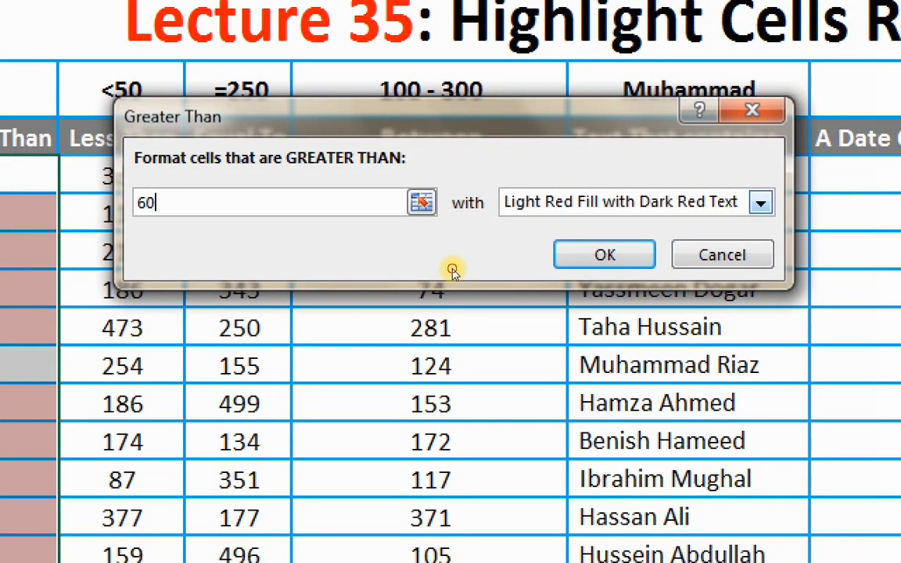
- Apply the greater-than rule with Yellow Fill with Dark Yellow Text and deselect the range
left_click(887, 215)
key("Down")
key("Return")
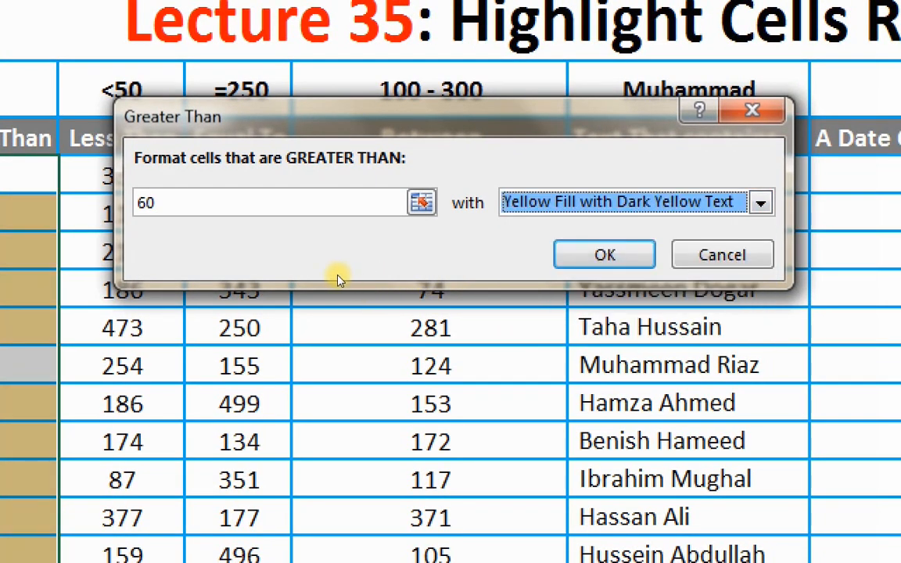
key("alt+Down")
key("Down")
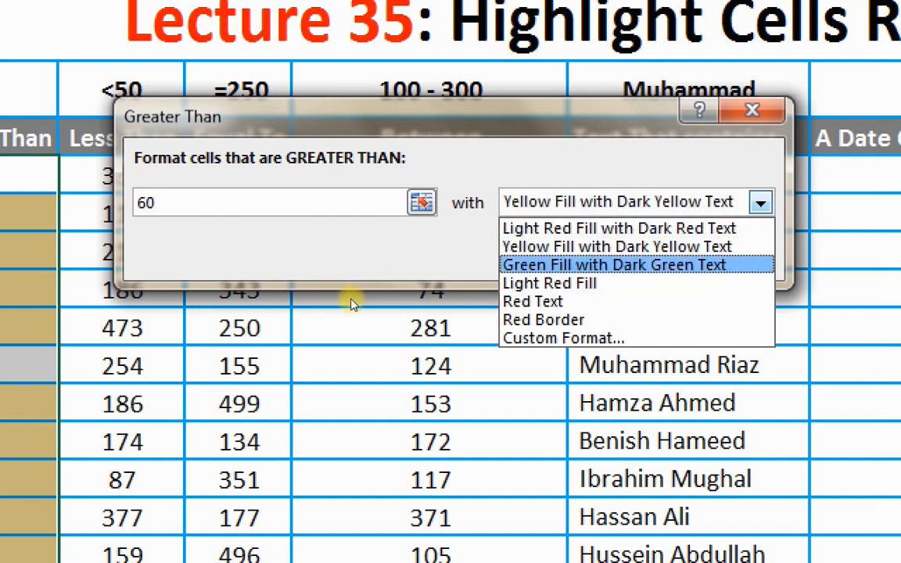
key("Down")
key("Down")
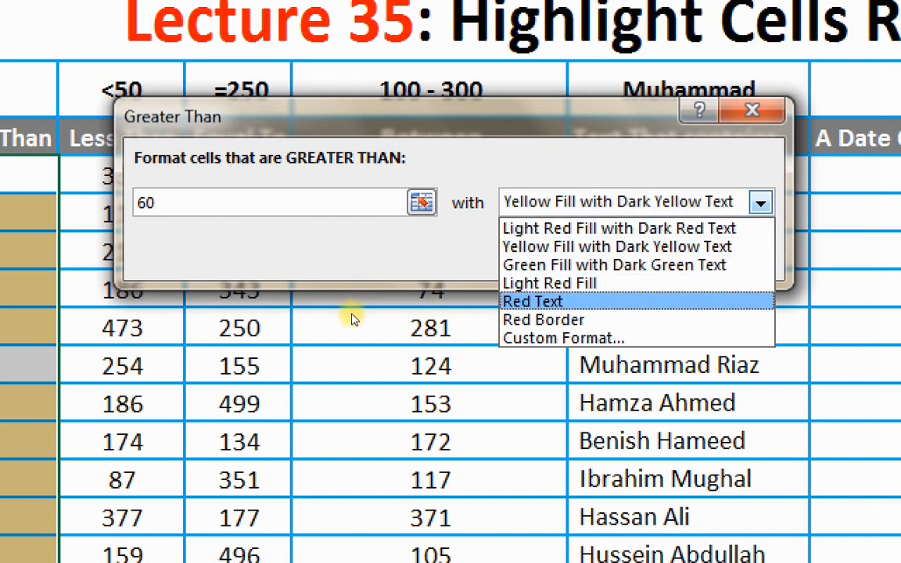
key("Up")
key("Escape")
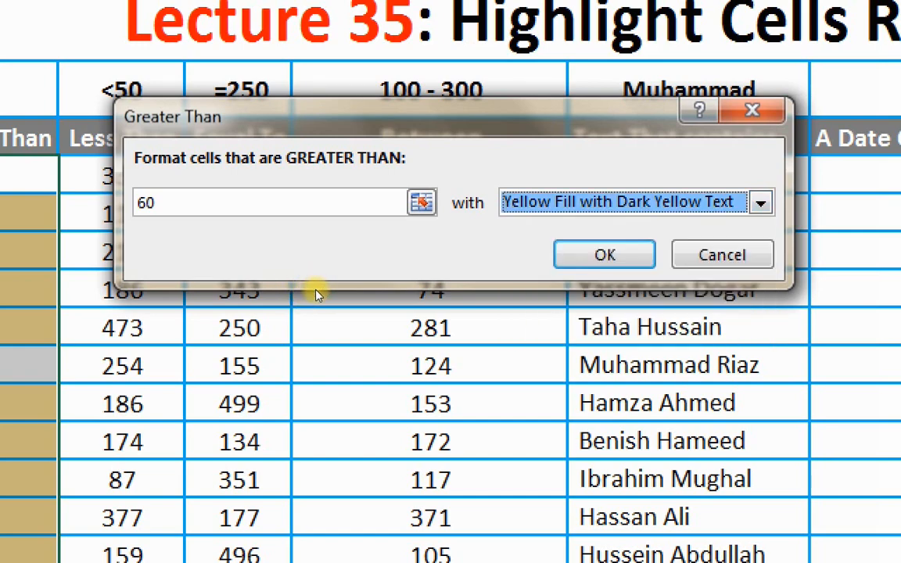
key("Return")
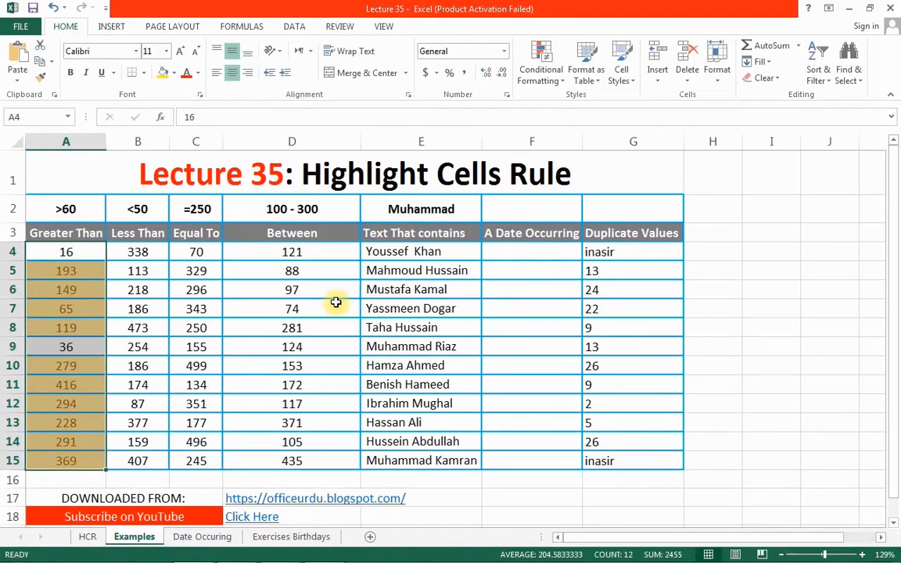
left_click(126, 348)
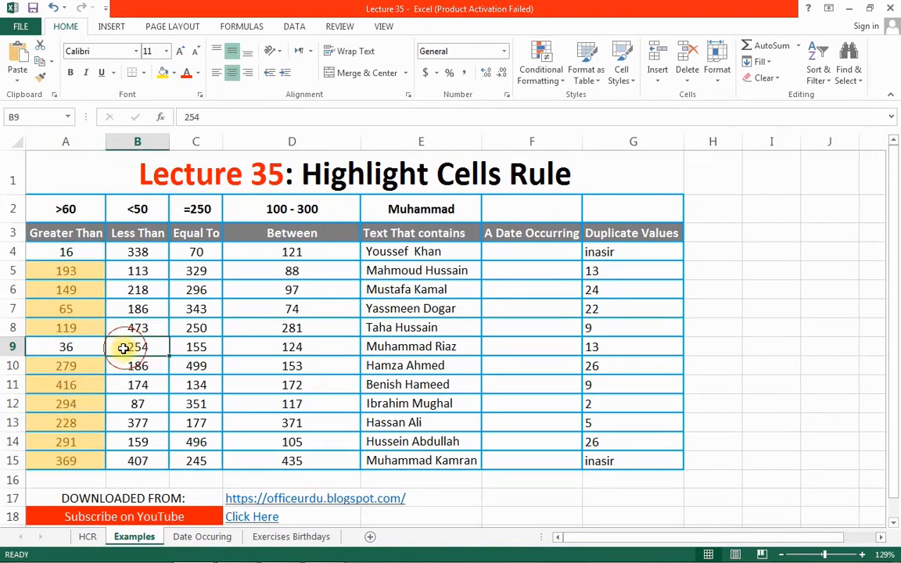
- Change the value in cell A6 to 45 to test the greater-than rule
left_click(72, 293)
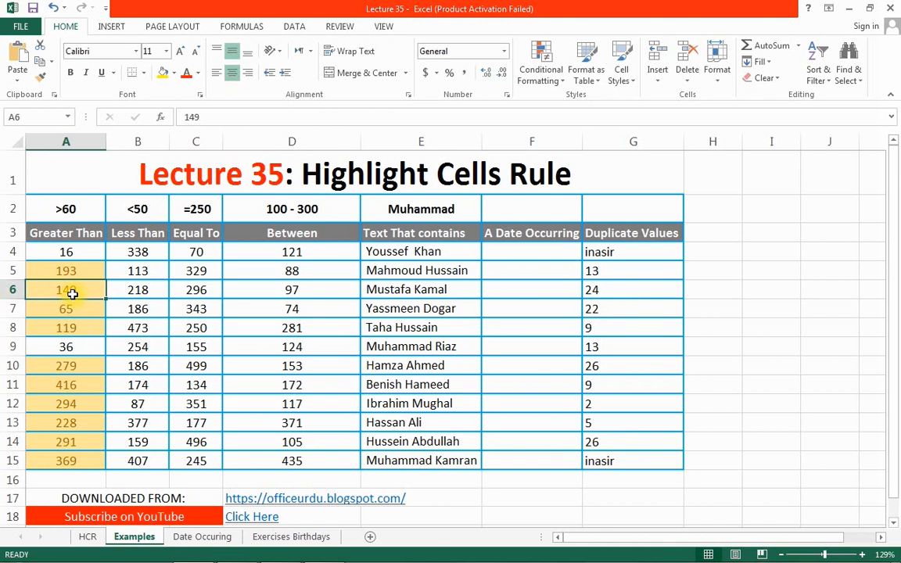
type("45")
key("Return")
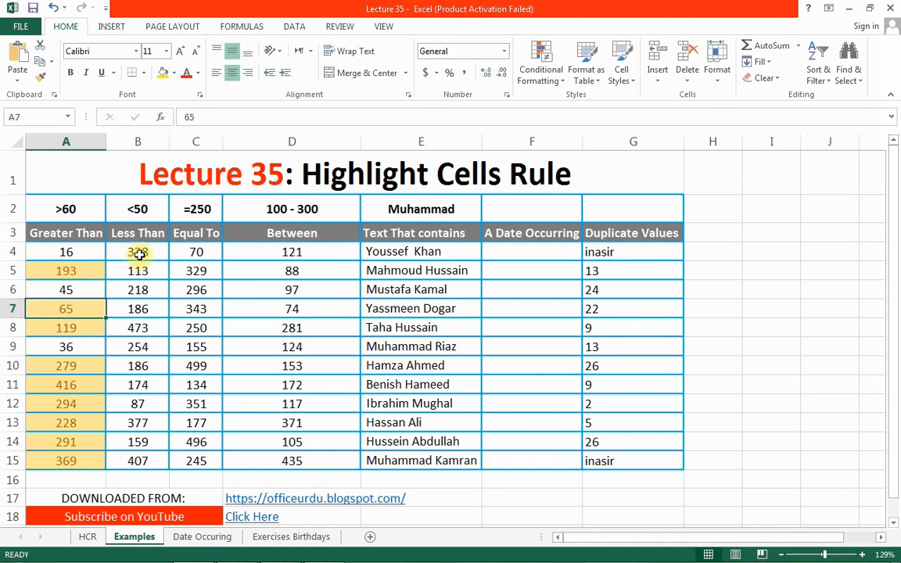
- Set up a Less Than highlight rule for cells B4:B15 with a threshold of 50
left_click_drag(136, 254, 137, 461)
left_click(542, 70)
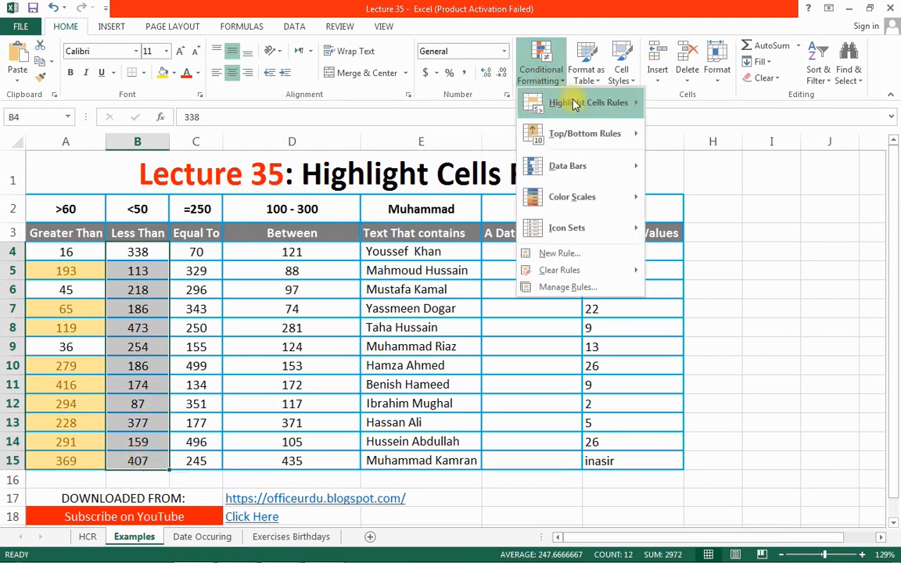
mouse_move(579, 103)
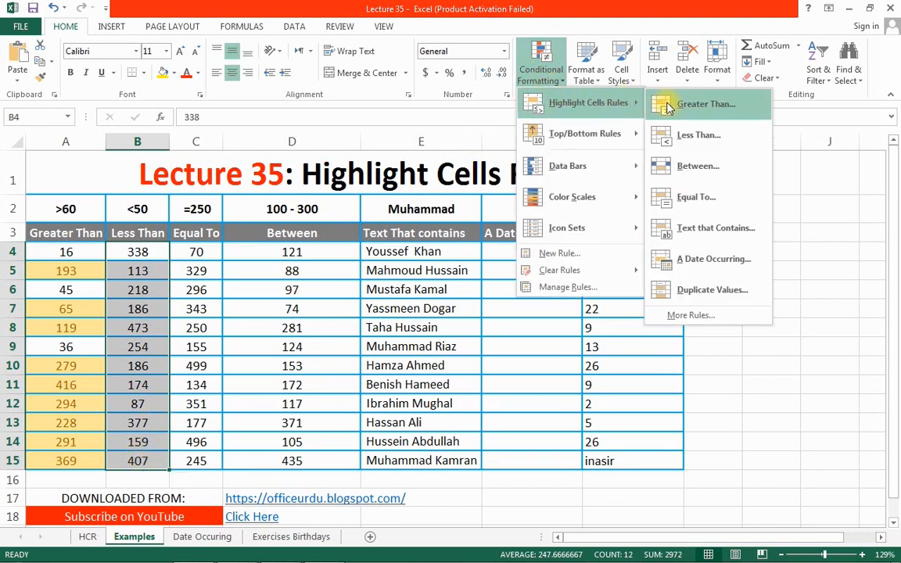
left_click(679, 141)
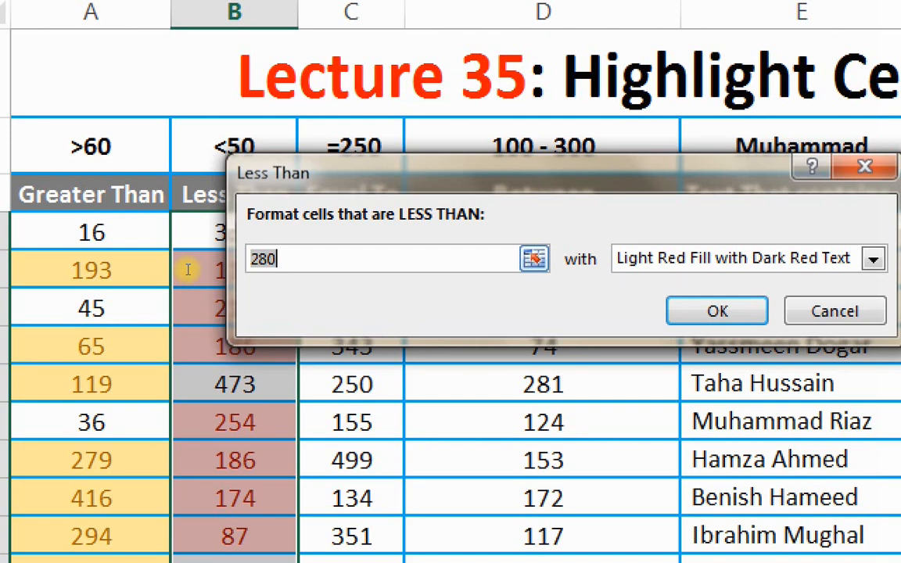
key("BackSpace")
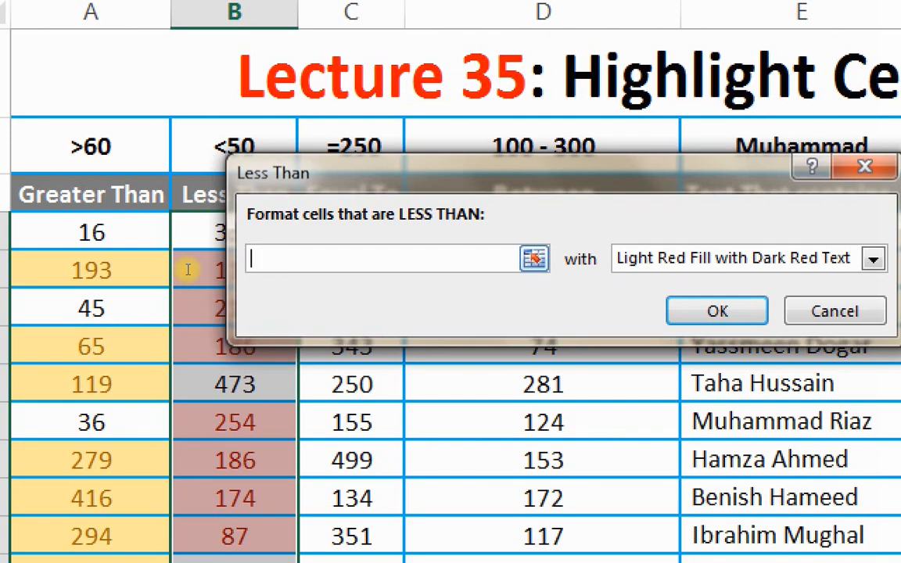
type("50")
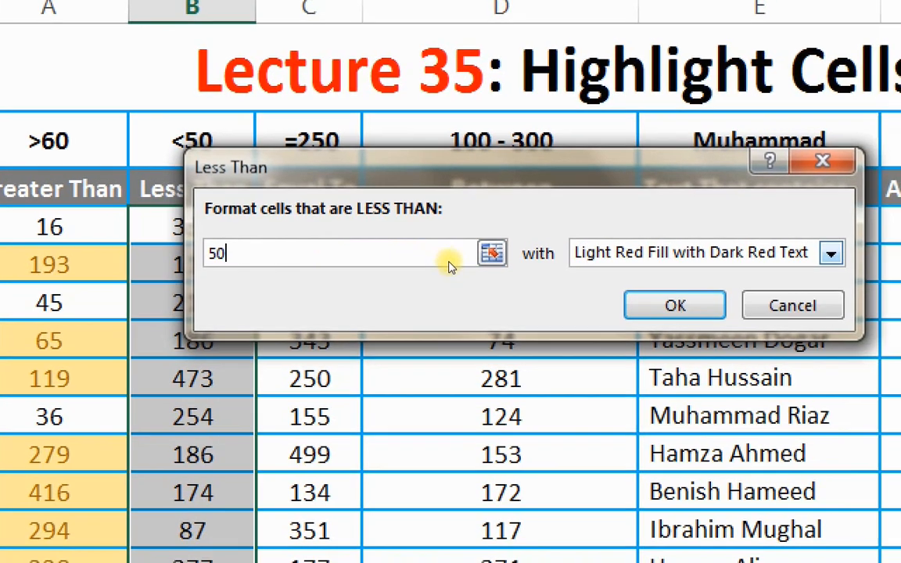
- Choose Custom Format as the formatting for cells matching the less-than rule
key("Tab")
key("alt+Down")
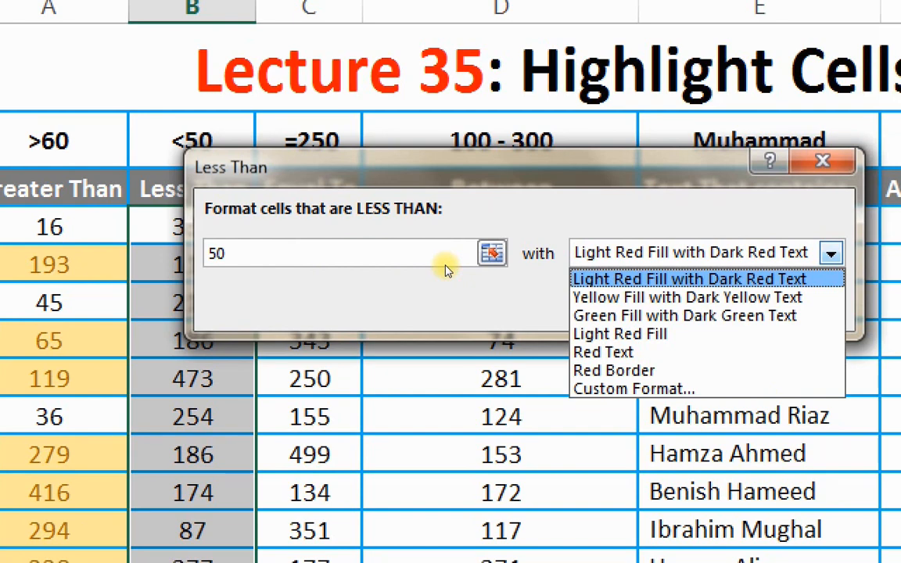
key("Down")
key("Down")
key("Down")
key("Down")
key("Down")
key("Down")
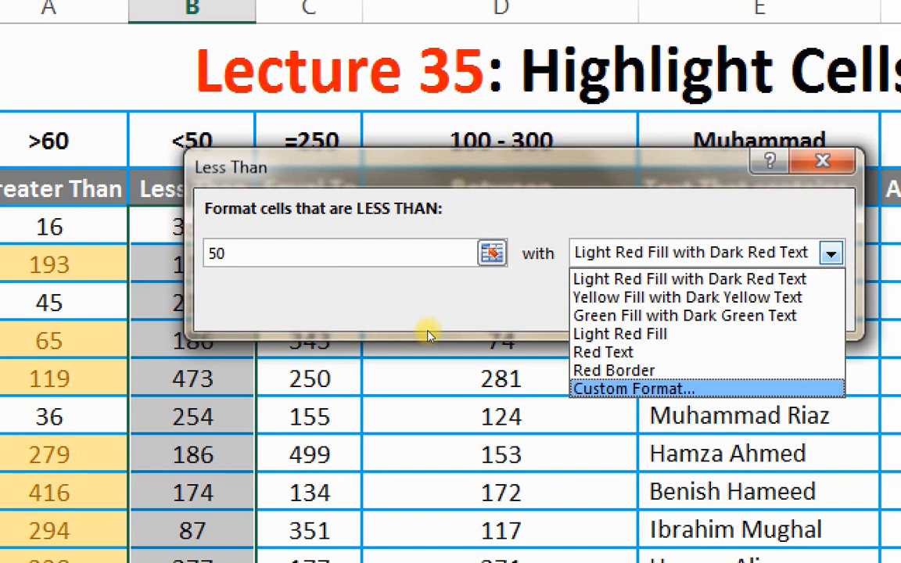
key("Return")
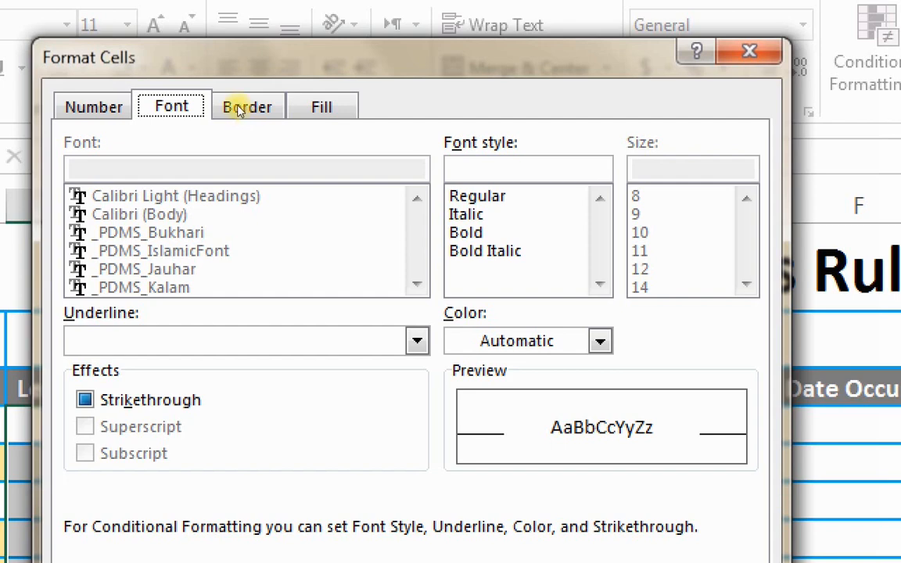
- Give the custom format a bright blue background fill, apply the less-than rule and deselect the range
left_click(235, 105)
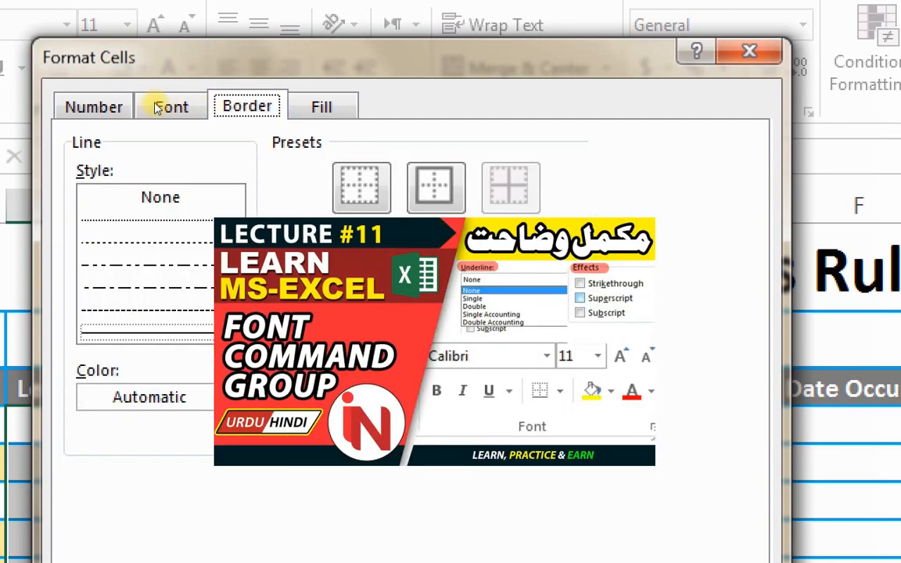
left_click(131, 97)
left_click(317, 106)
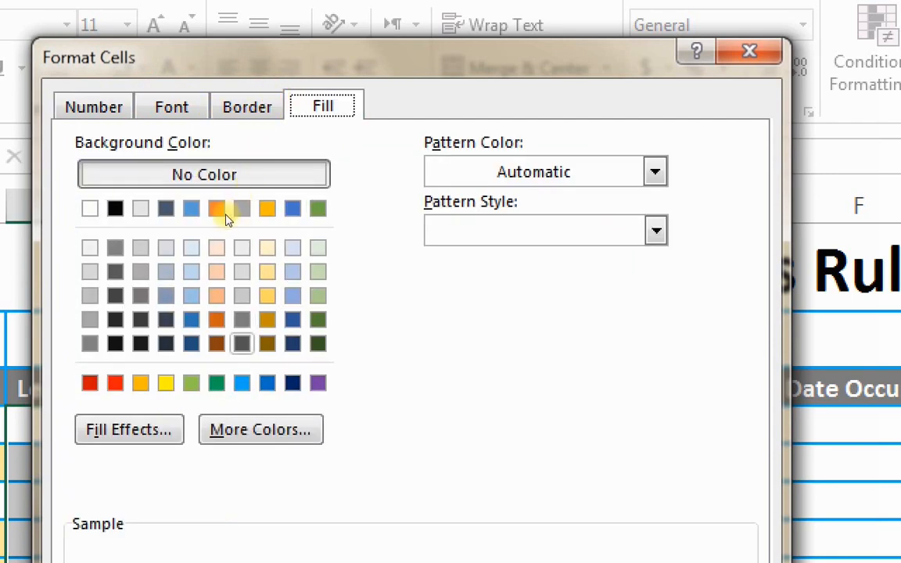
left_click(241, 384)
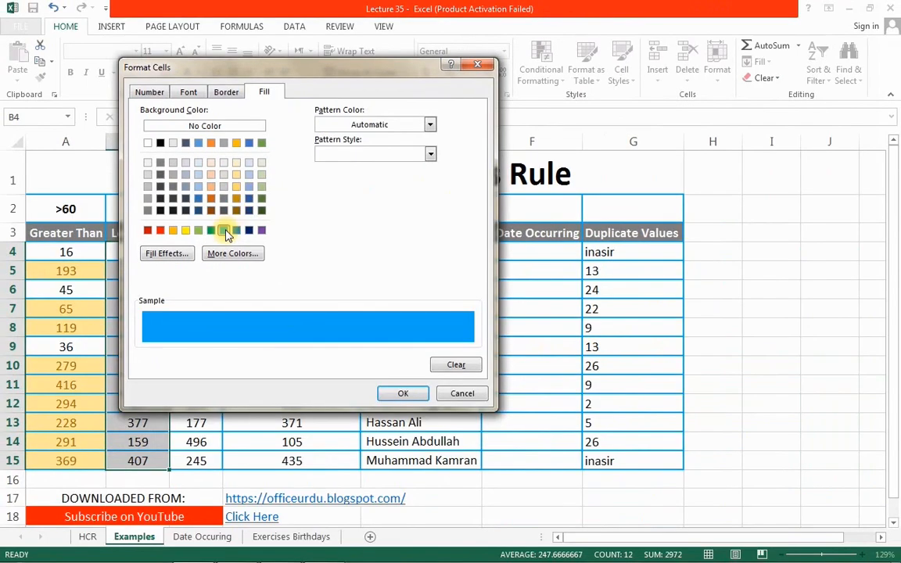
left_click(403, 393)
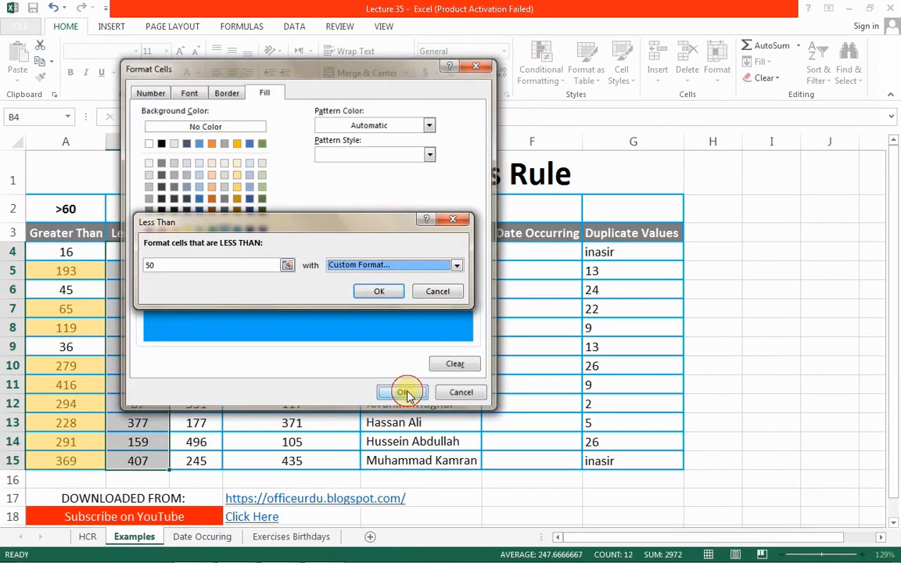
left_click(380, 292)
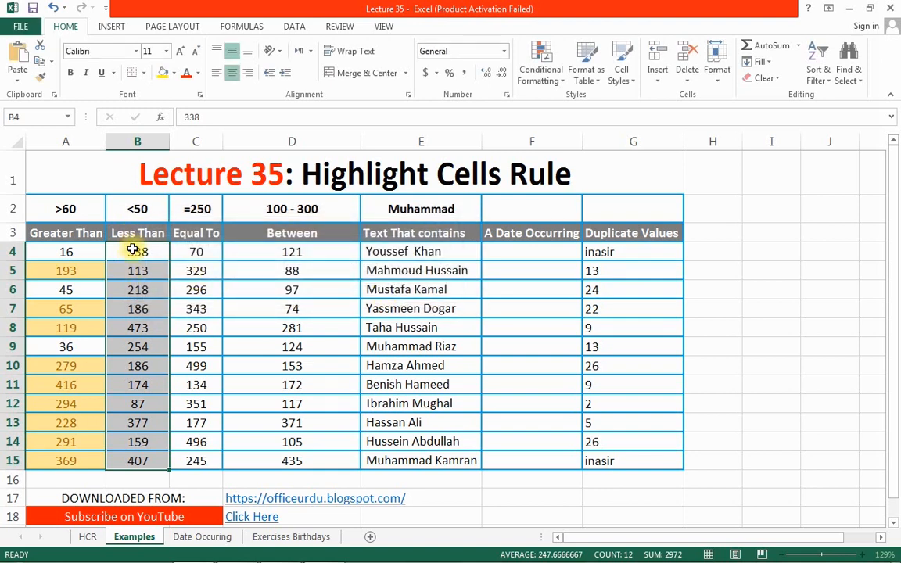
left_click(133, 249)
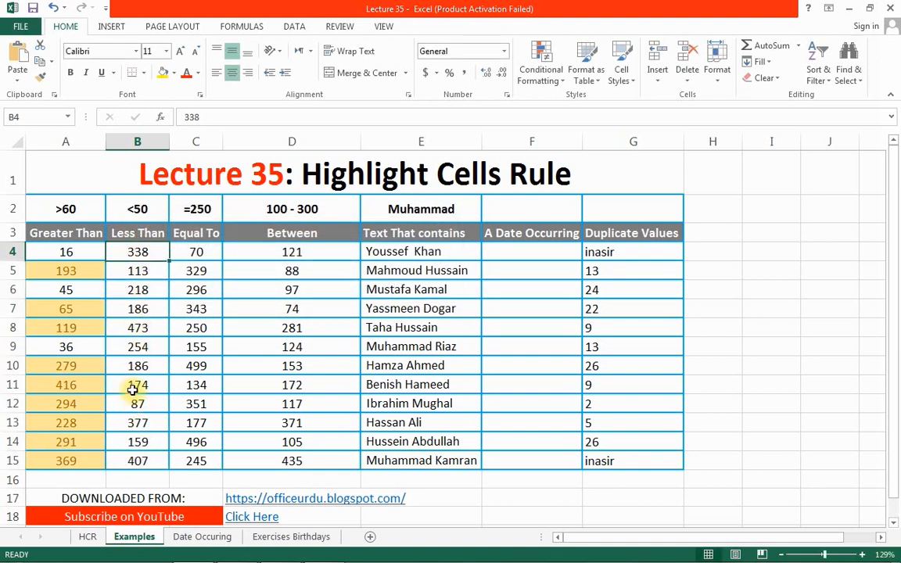
- Change the value in cell B8 to 45 to test the less-than rule
left_click(135, 329)
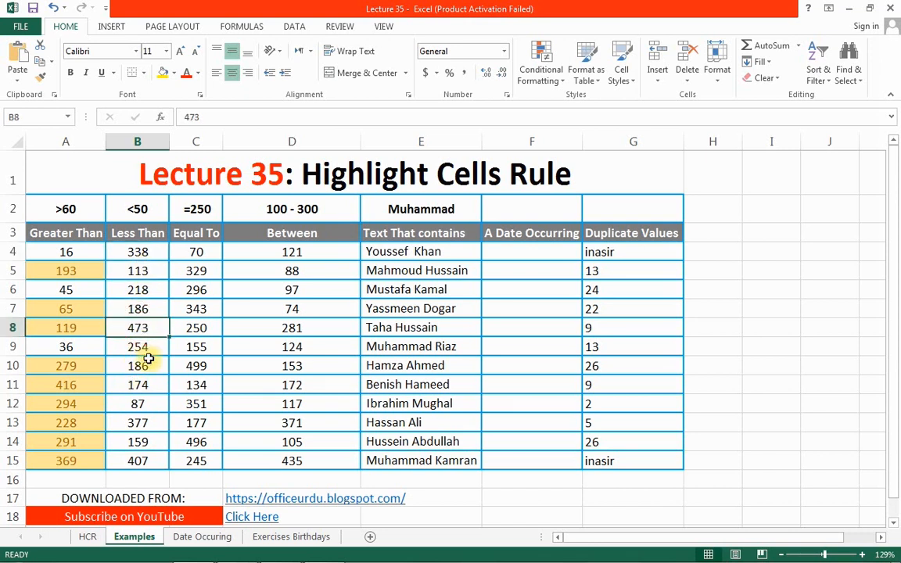
type("45")
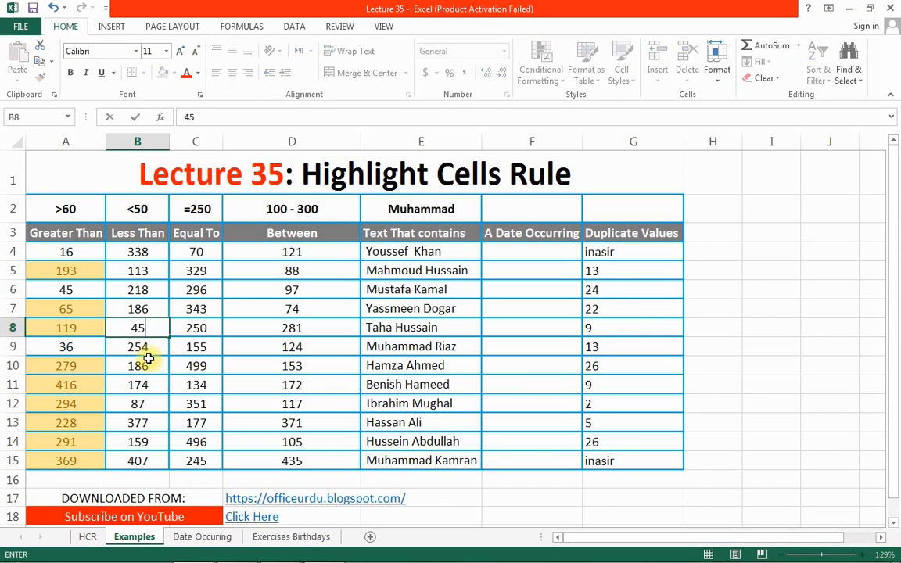
key("Return")
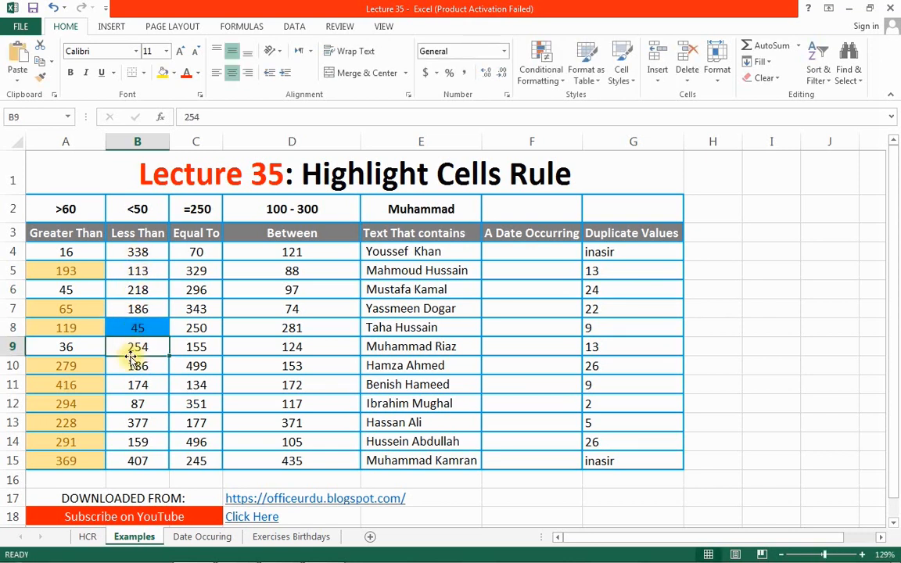
- Change the value in cell B12 to 23 to test the less-than rule again
left_click(146, 404)
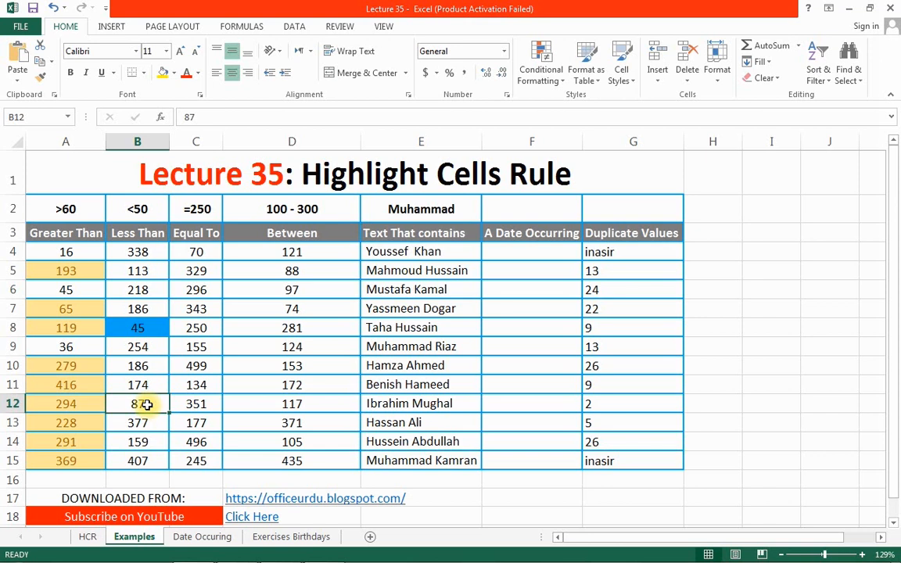
type("23")
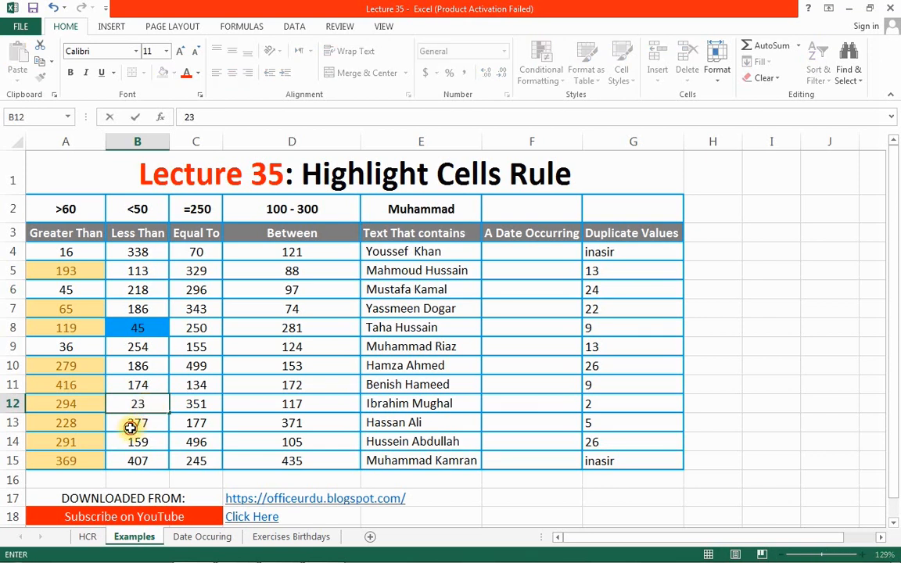
key("Return")
- Set up an Equal To highlight rule for cells C4:C15 with the value 250
left_click_drag(200, 270, 209, 249)
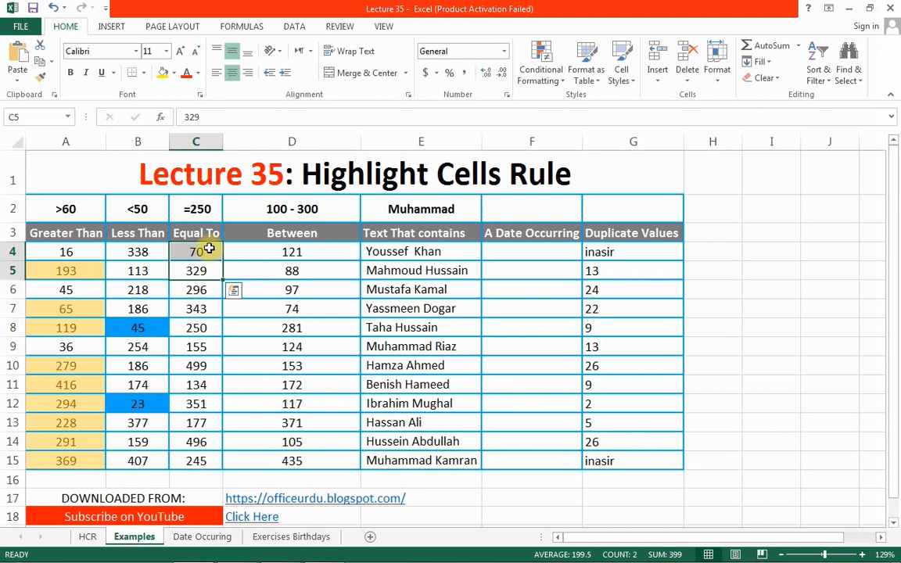
left_click_drag(210, 248, 201, 462)
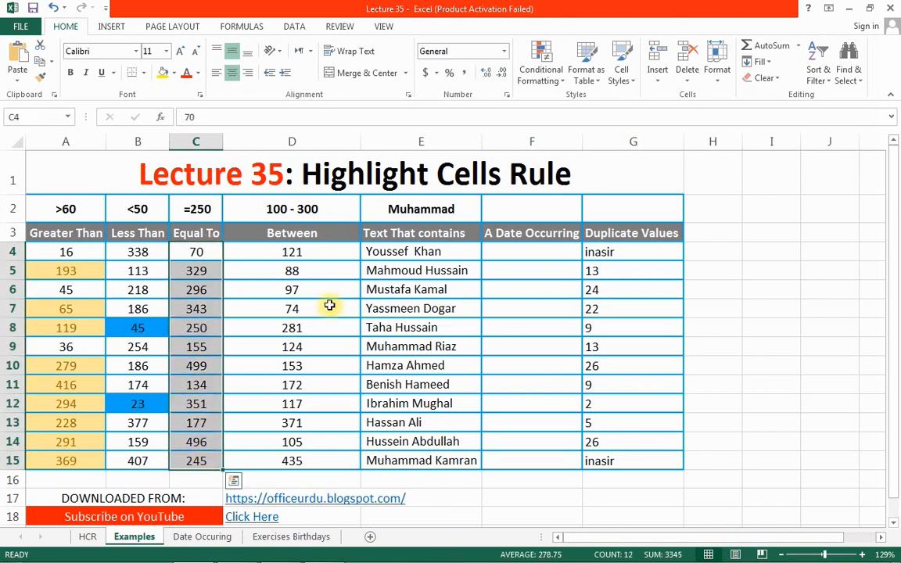
left_click(541, 66)
mouse_move(564, 106)
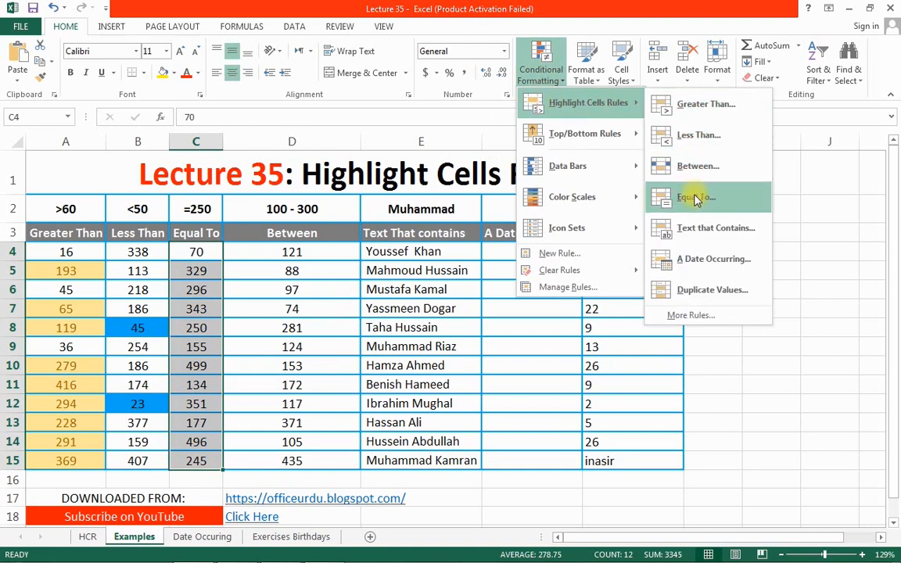
left_click(696, 198)
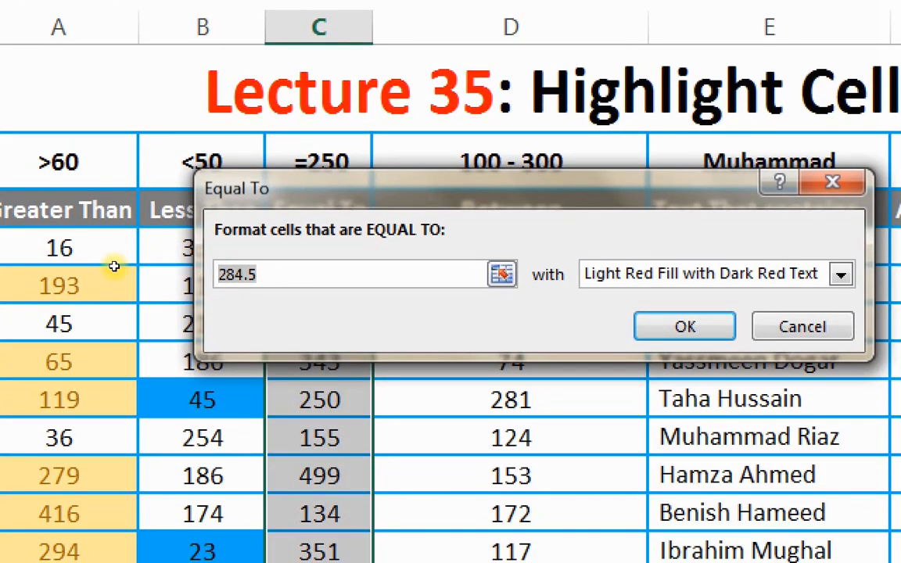
type("2")
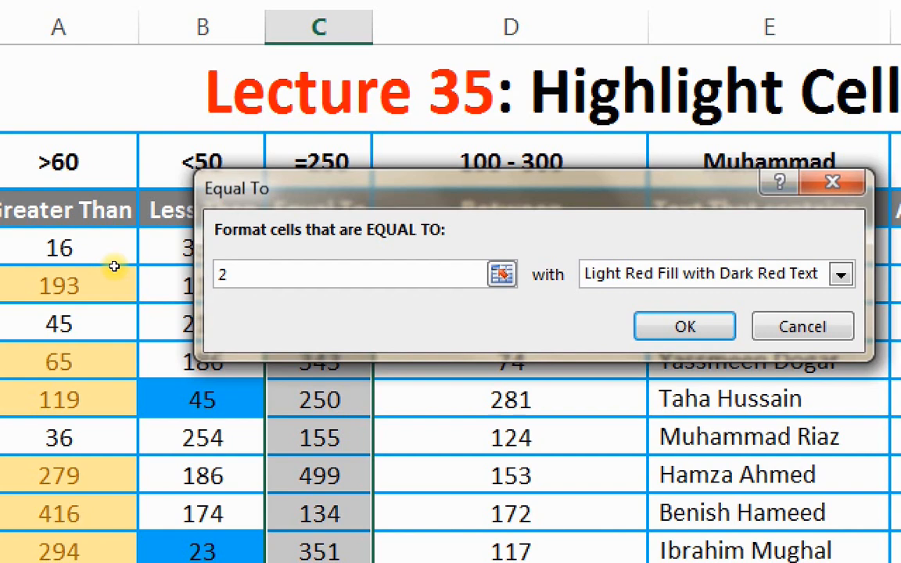
type("50")
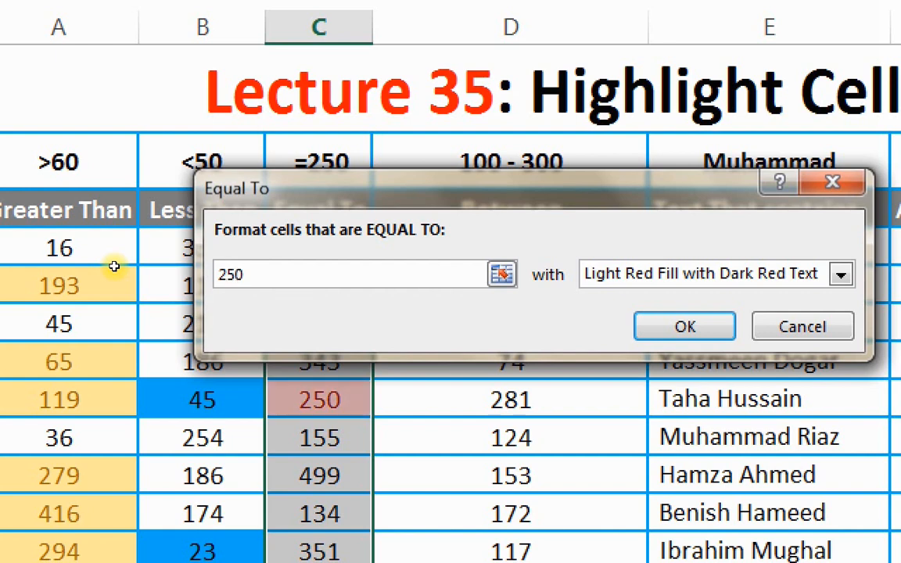
left_click_drag(200, 196, 399, 118)
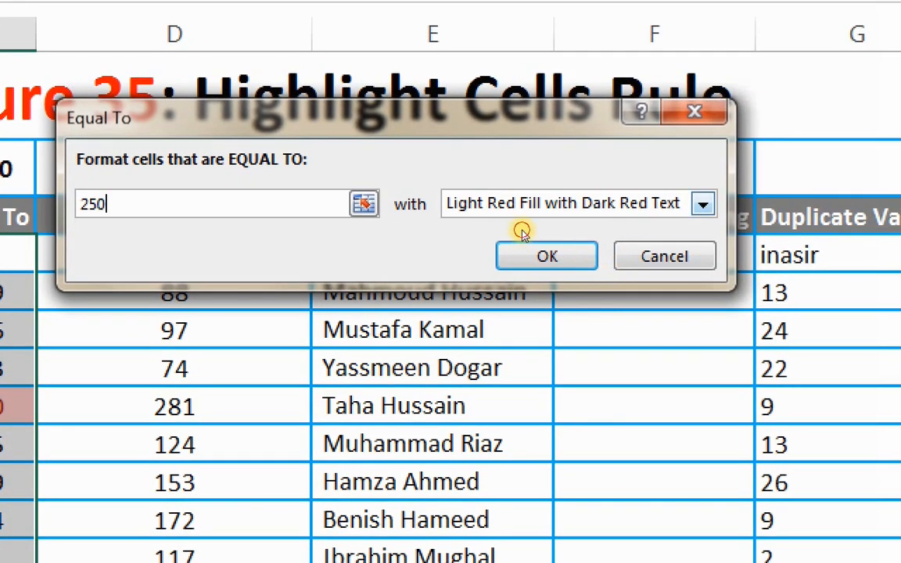
- Choose a custom format for the equal-to rule with a yellow background fill and thin top and bottom borders
left_click(683, 181)
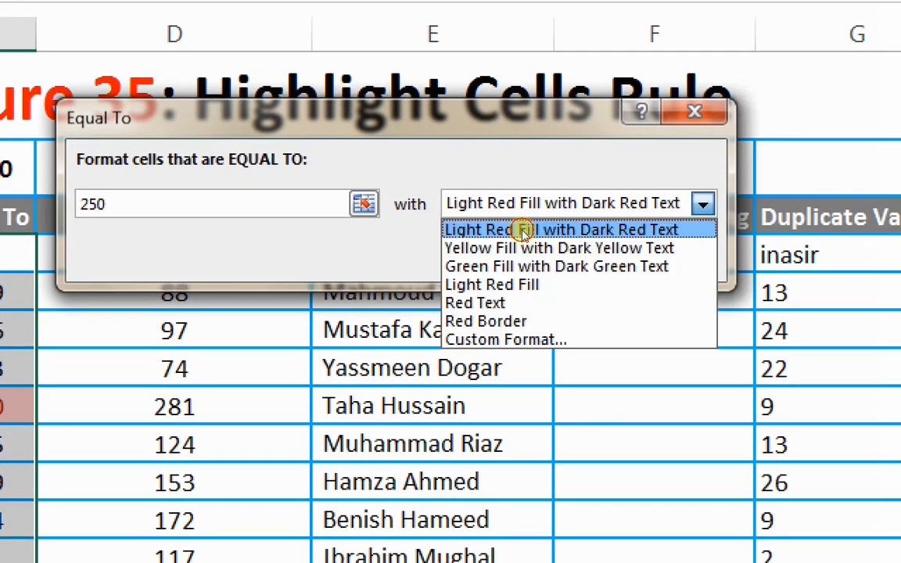
key("Return")
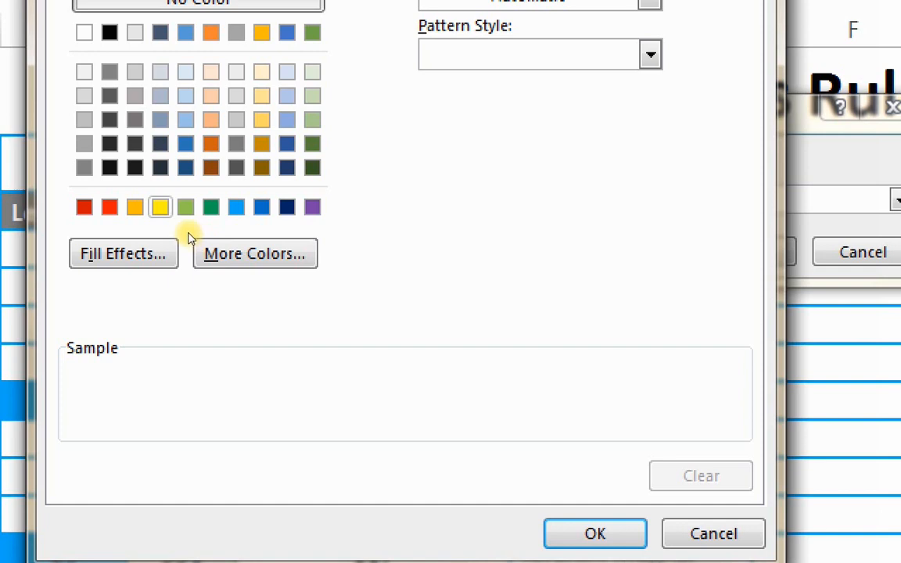
left_click(164, 210)
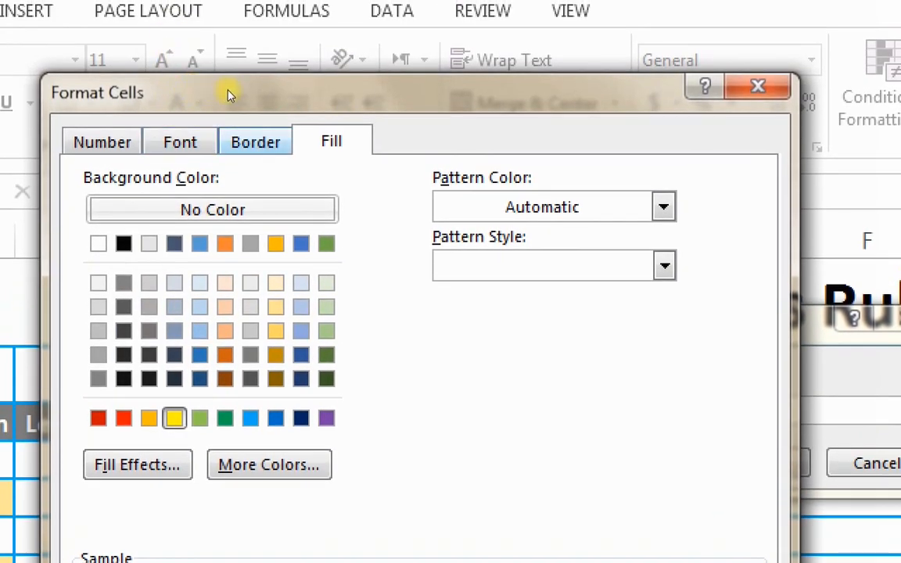
left_click(255, 140)
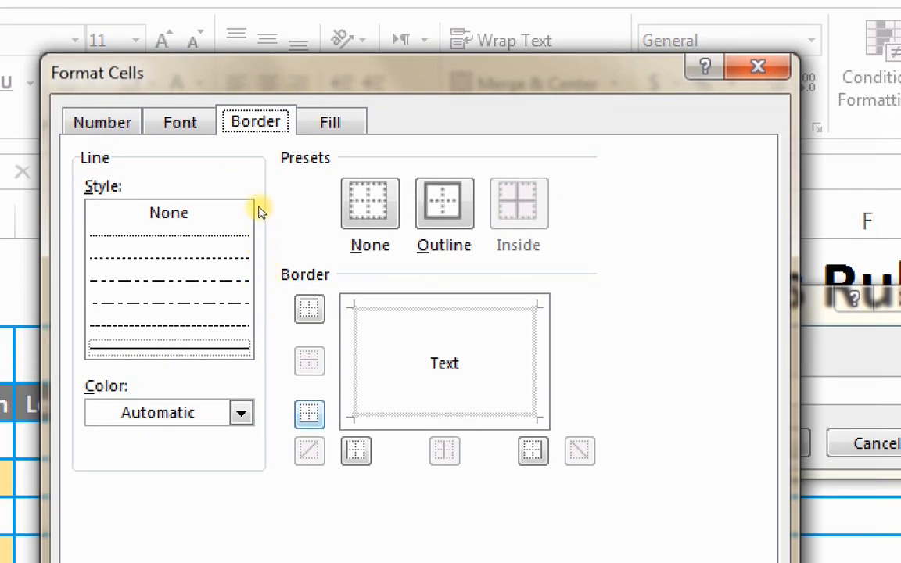
key("alt+t")
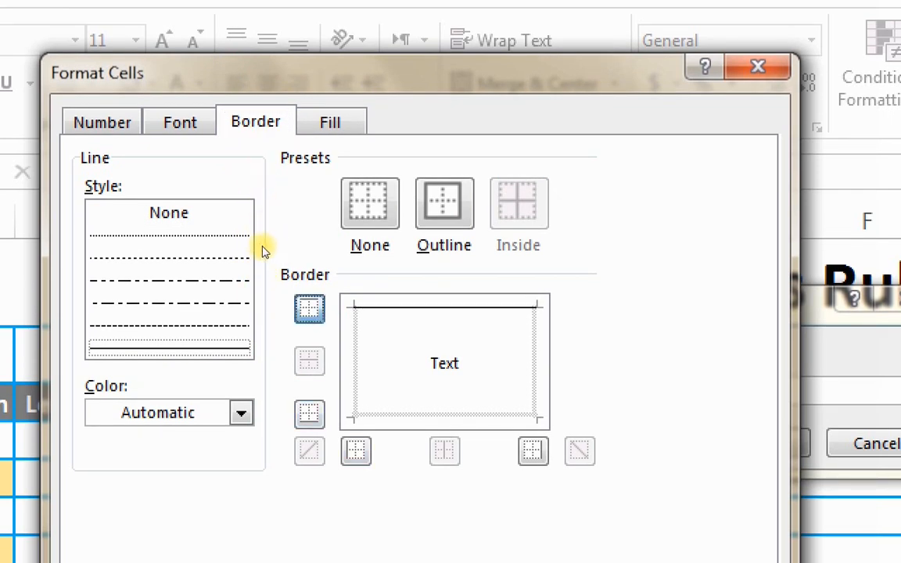
key("alt+b")
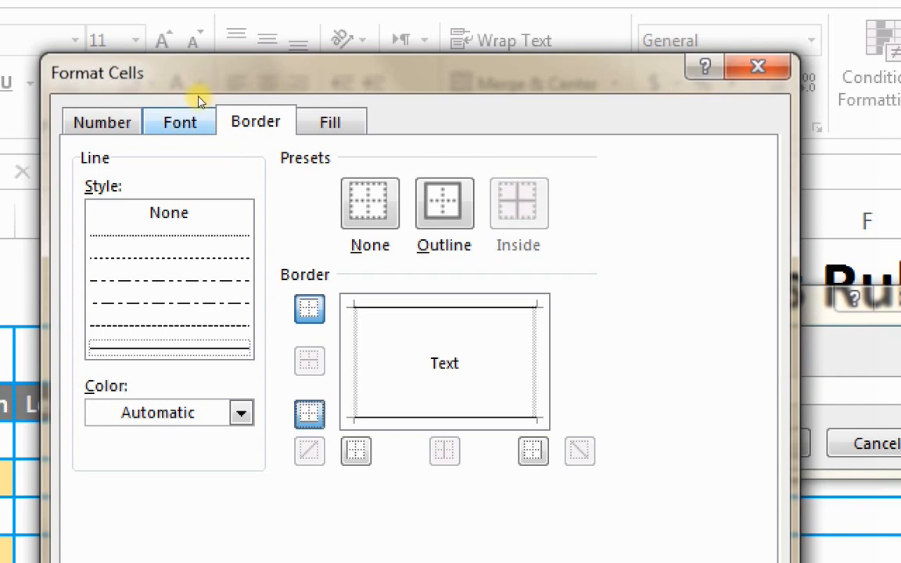
- Make the custom format's font bold and red, apply the equal-to rule and deselect the range
left_click(189, 118)
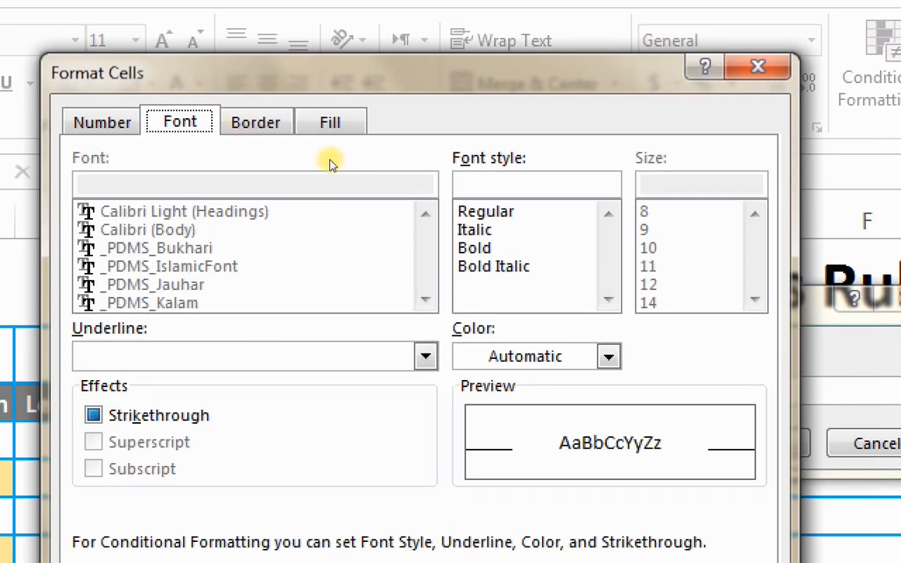
left_click(486, 248)
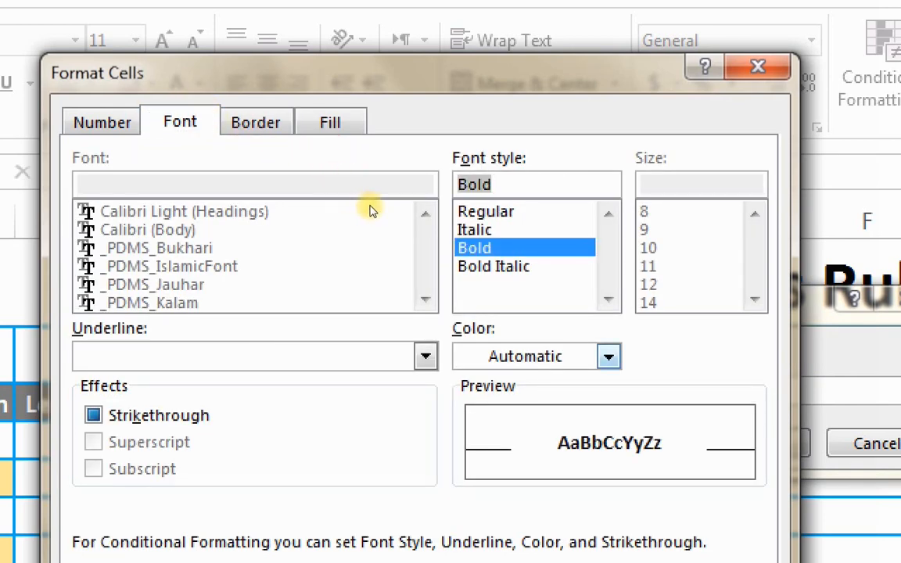
left_click(609, 357)
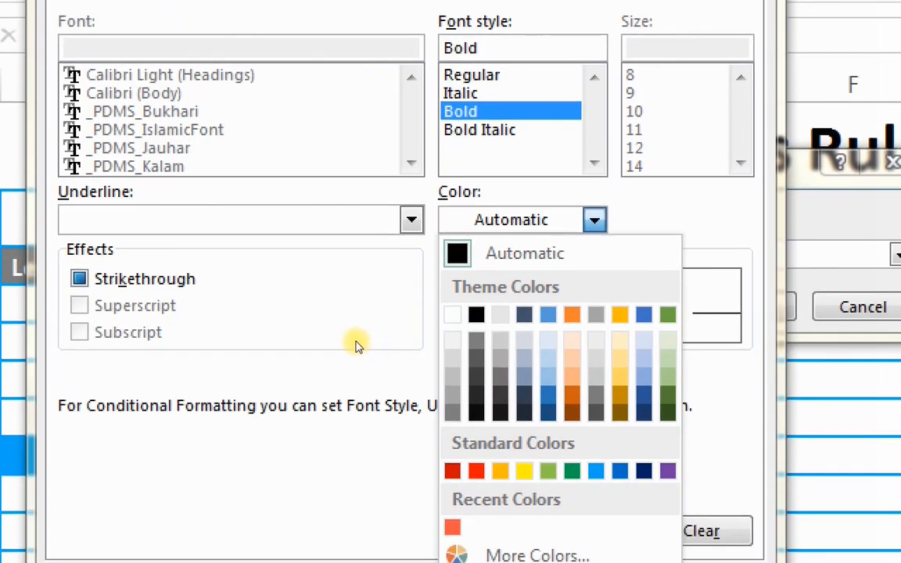
left_click(476, 470)
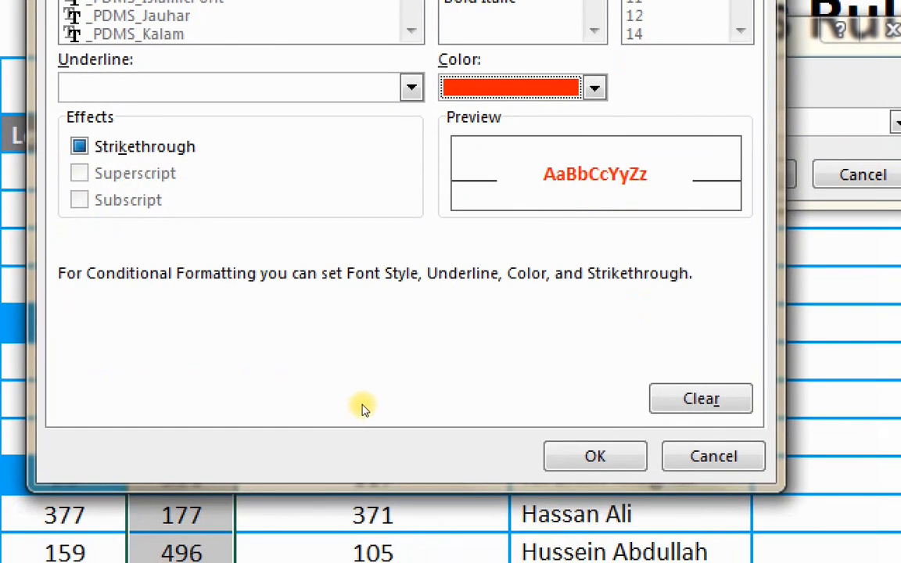
key("Return")
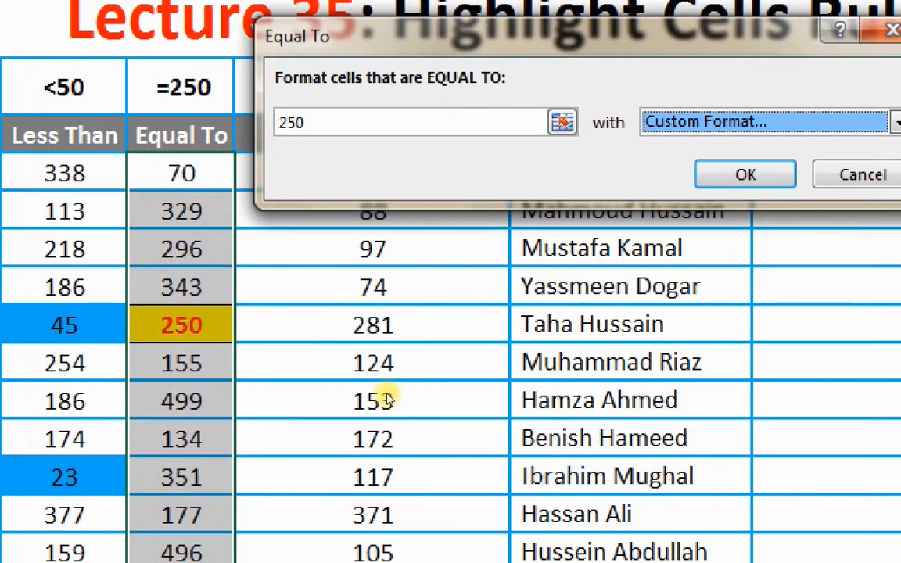
key("Return")
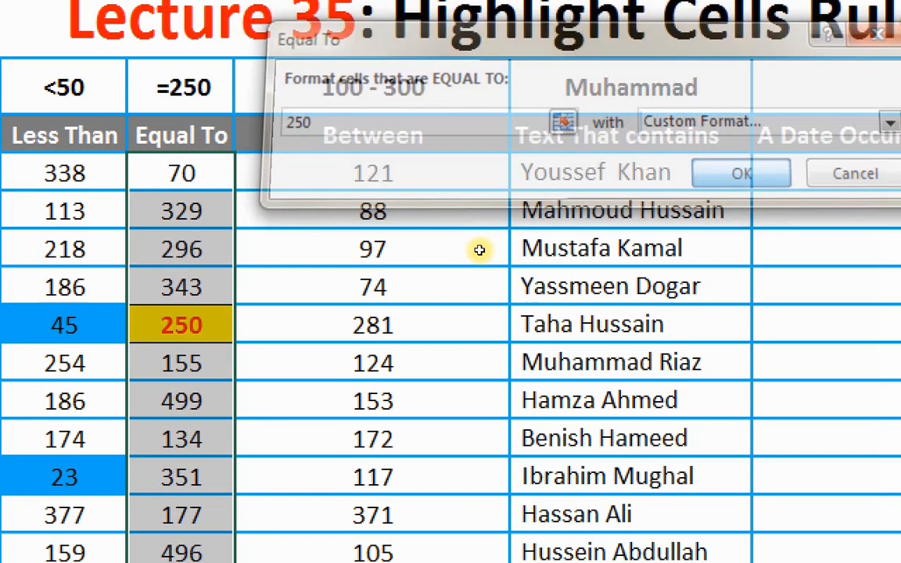
left_click(239, 362)
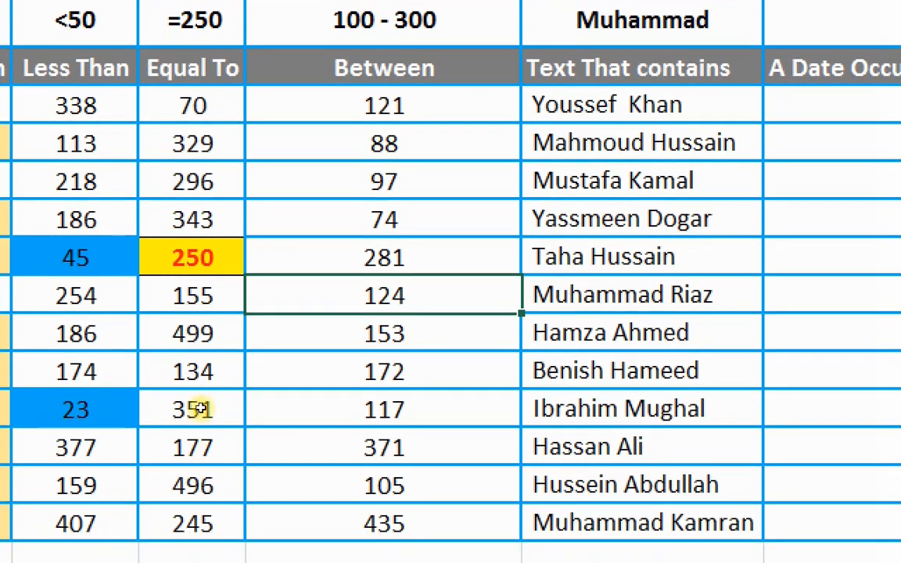
- Change the value in cell C12 to 250 to test the equal-to rule
left_click(201, 437)
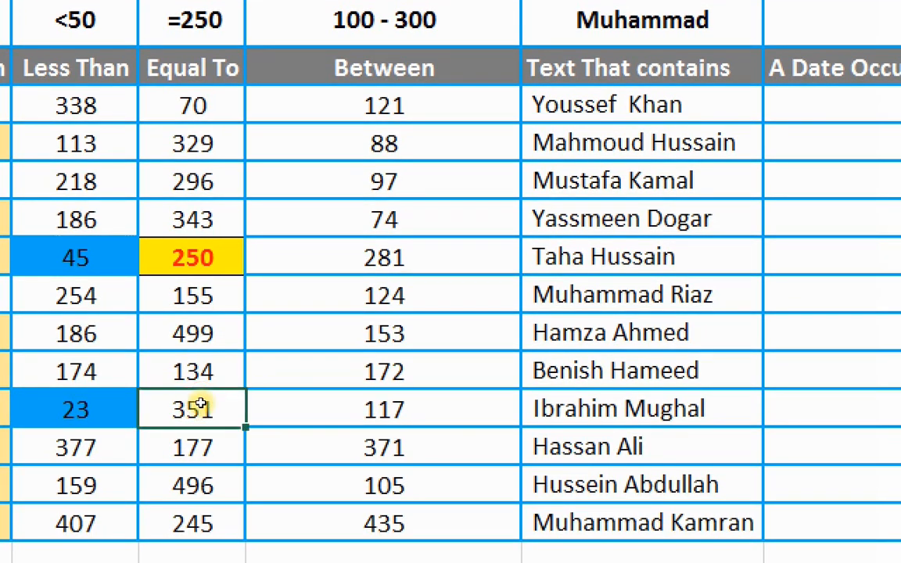
type("250")
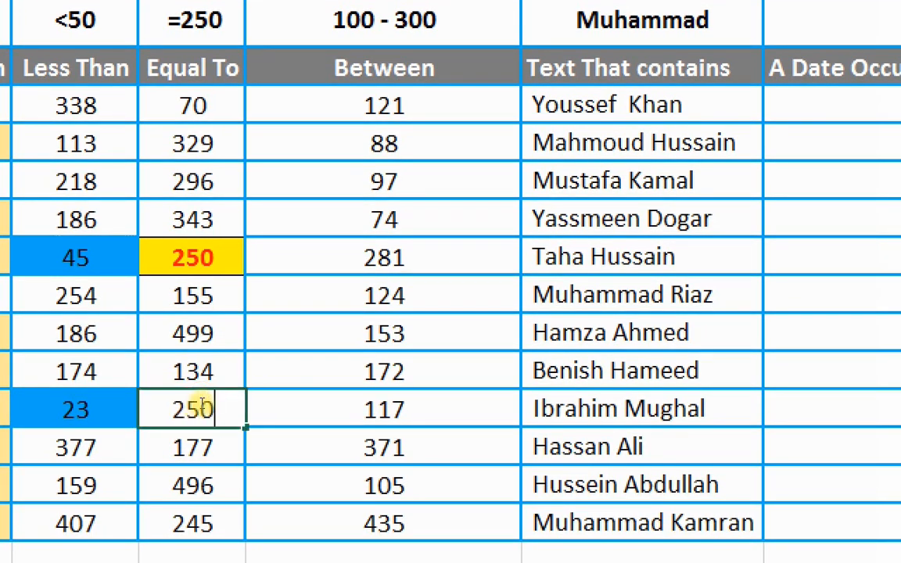
key("Return")
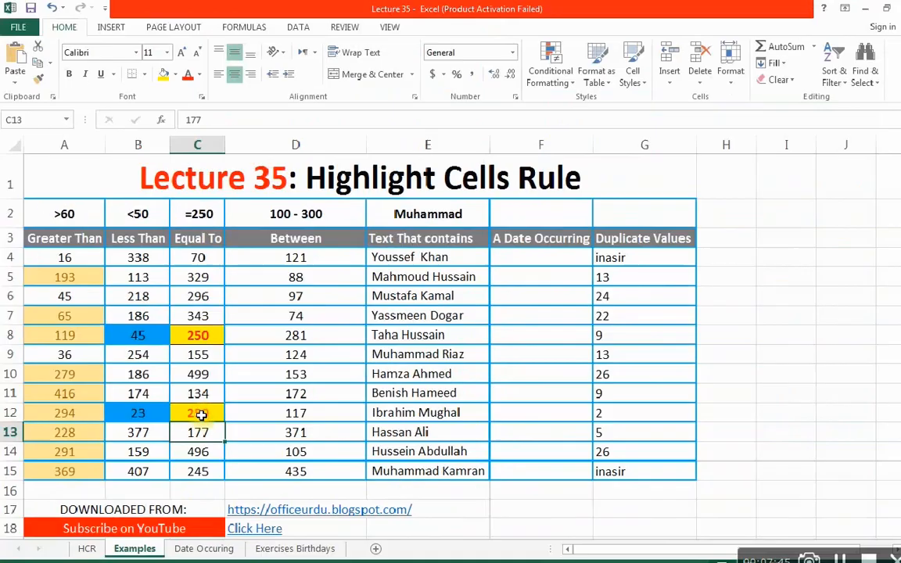
- Set up a Between highlight rule for cells D4:D15 with the limits 100 and 300
left_click(402, 104)
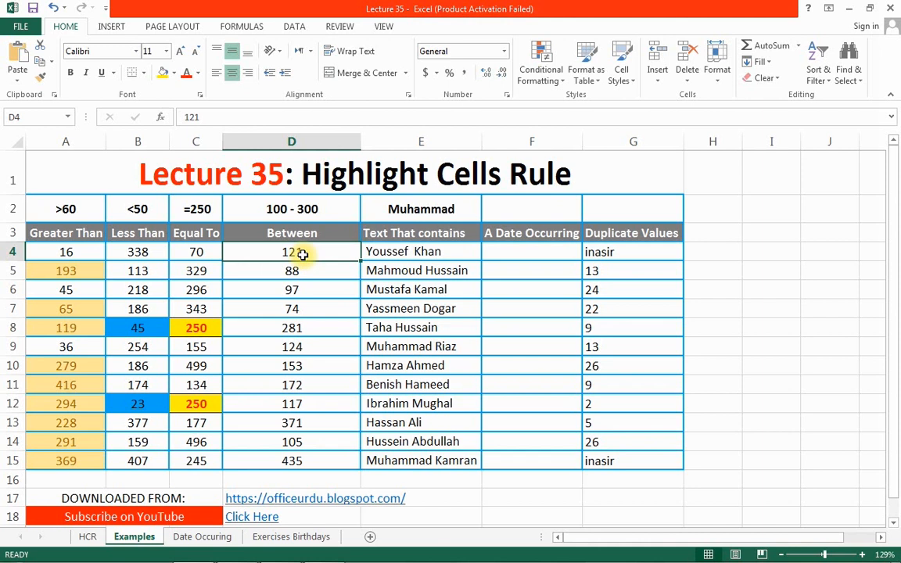
left_click_drag(304, 253, 317, 454)
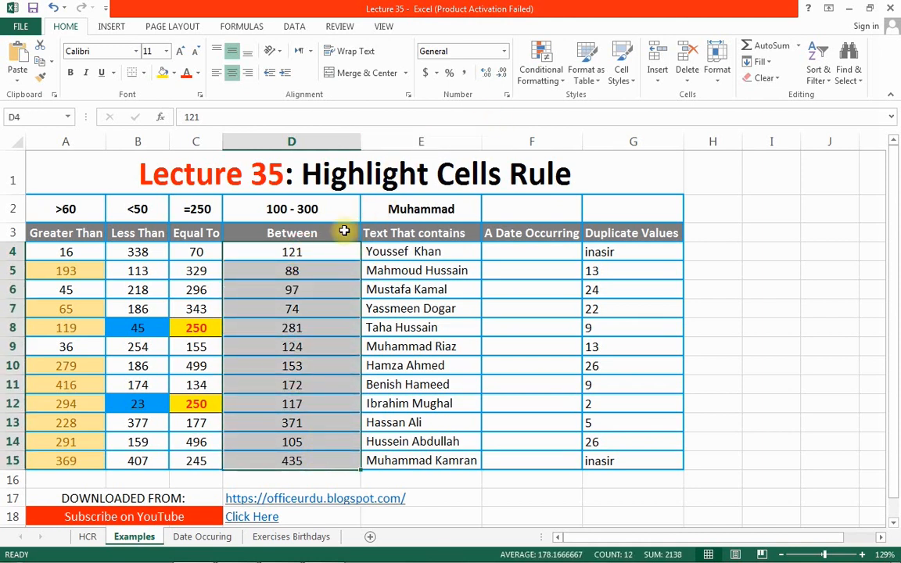
left_click(537, 86)
mouse_move(578, 101)
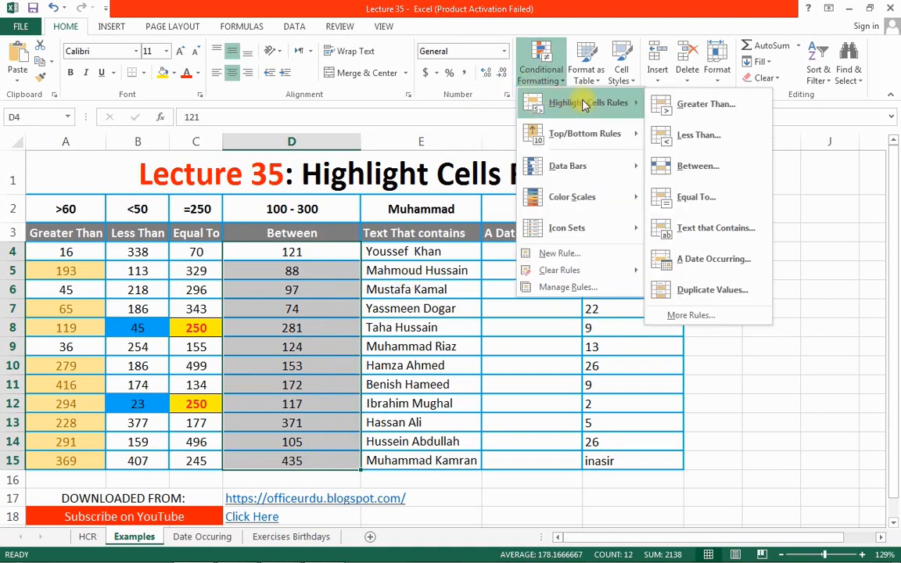
left_click(686, 168)
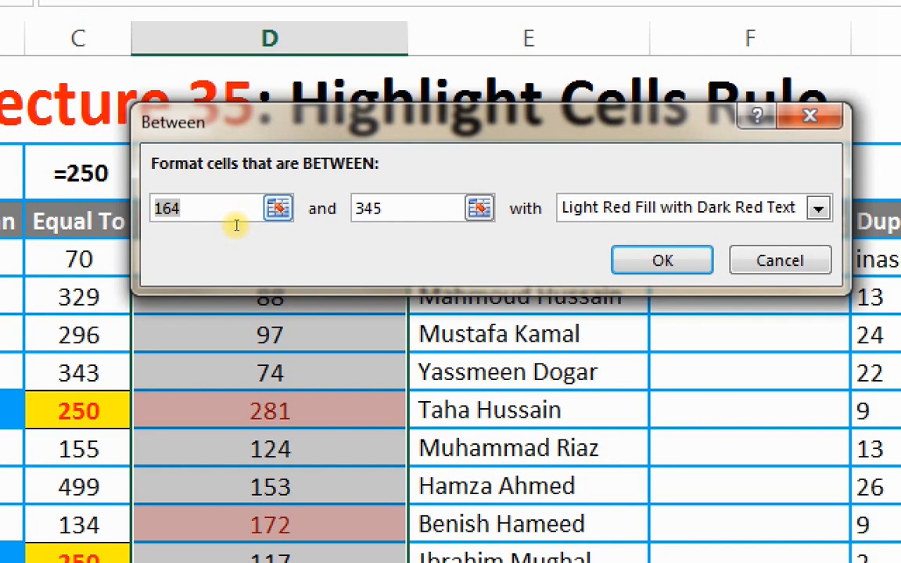
left_click_drag(245, 119, 303, 260)
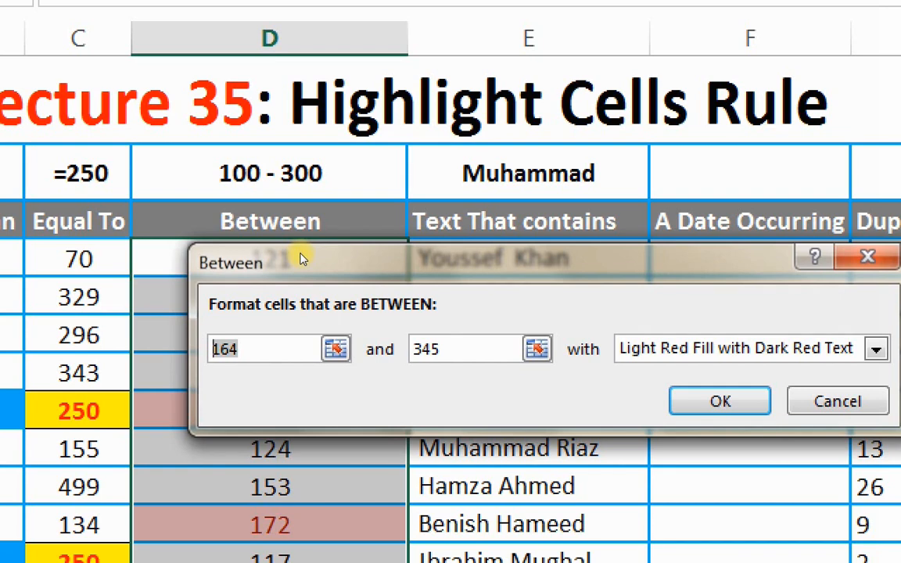
type("100")
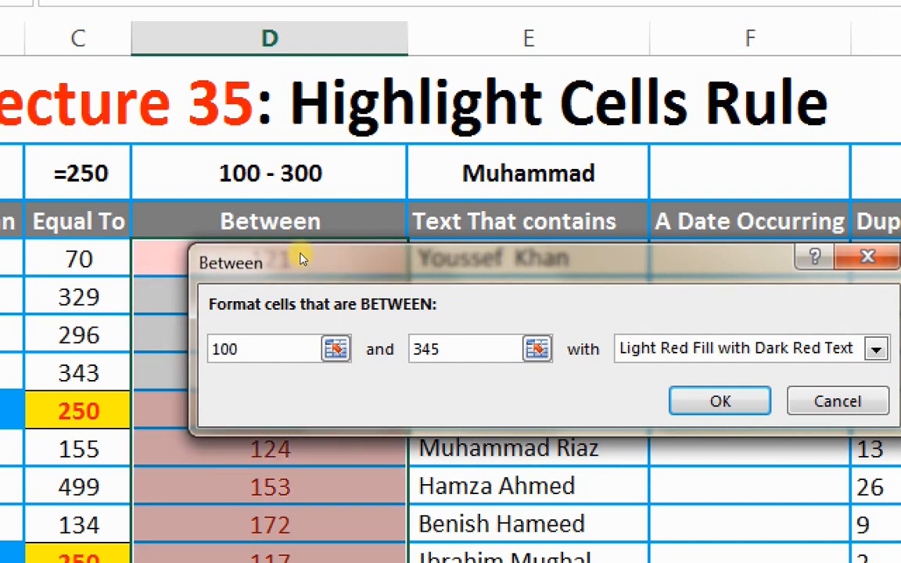
key("Tab")
type("300")
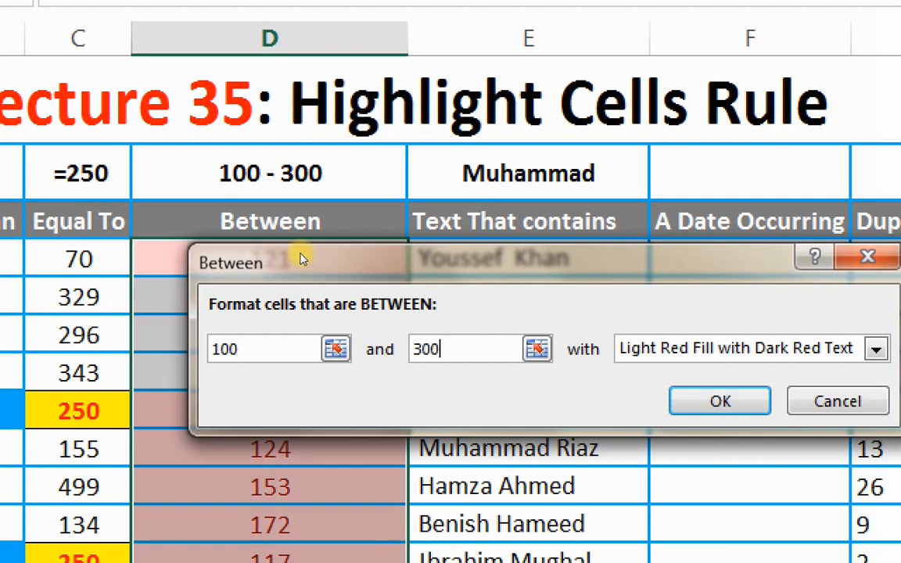
- Give the Between rule a custom format with a purple fill and a dash-dot bottom border, apply it and deselect the range
left_click(875, 349)
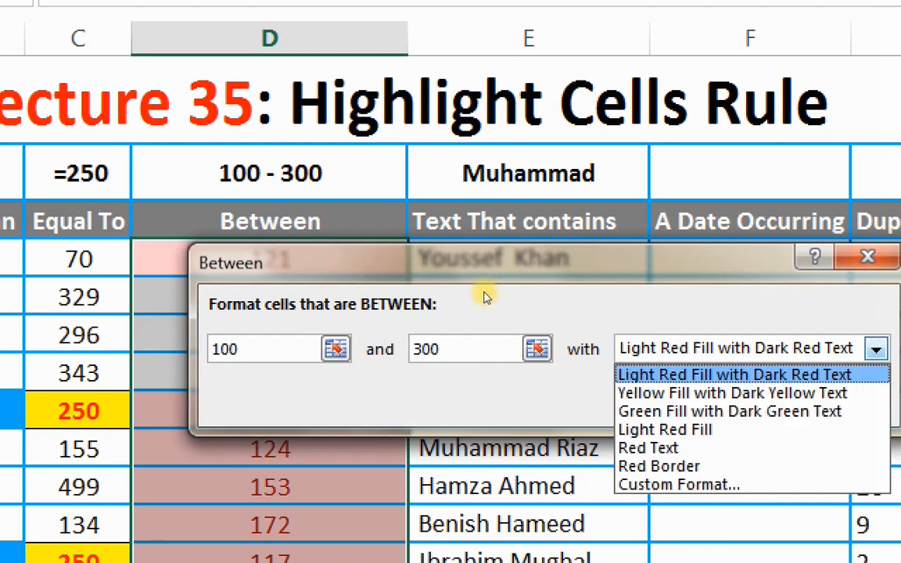
left_click(679, 485)
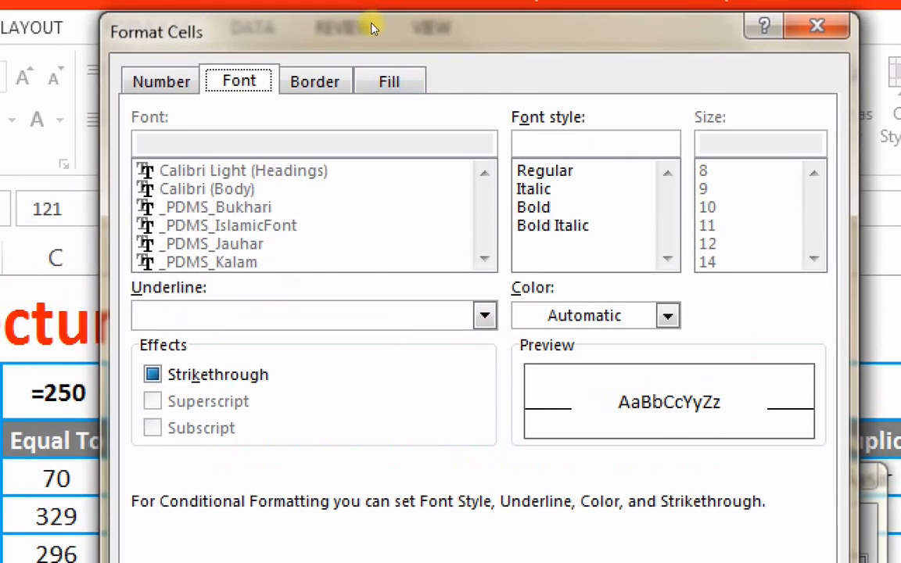
left_click(366, 78)
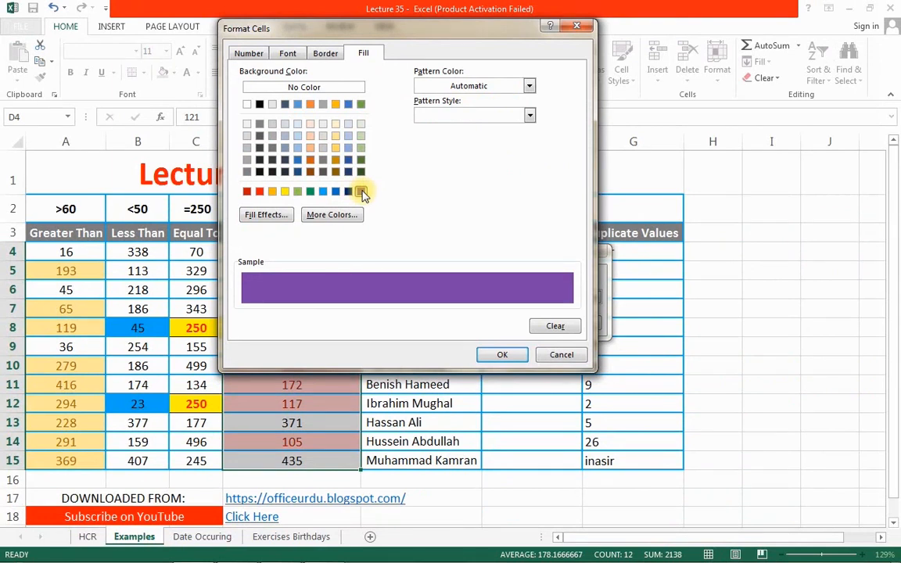
left_click(327, 56)
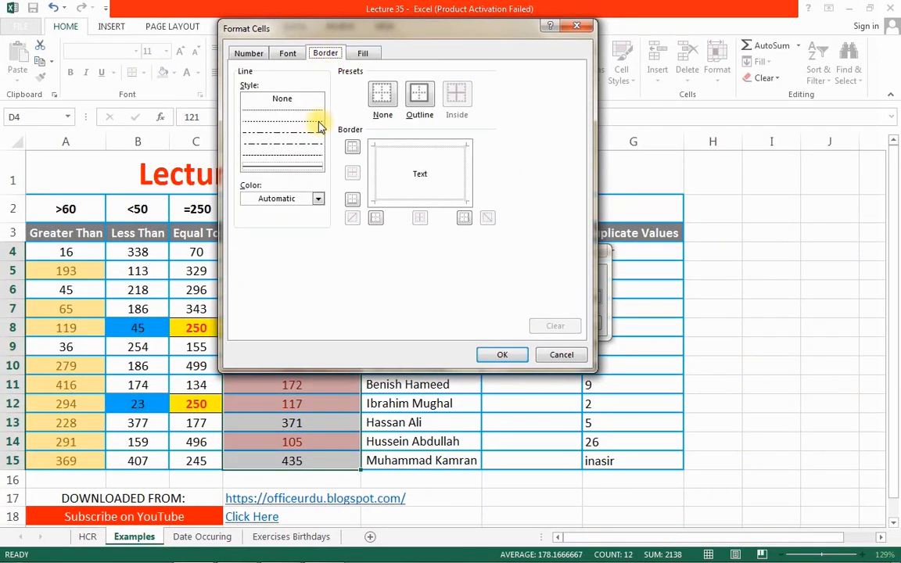
left_click(294, 144)
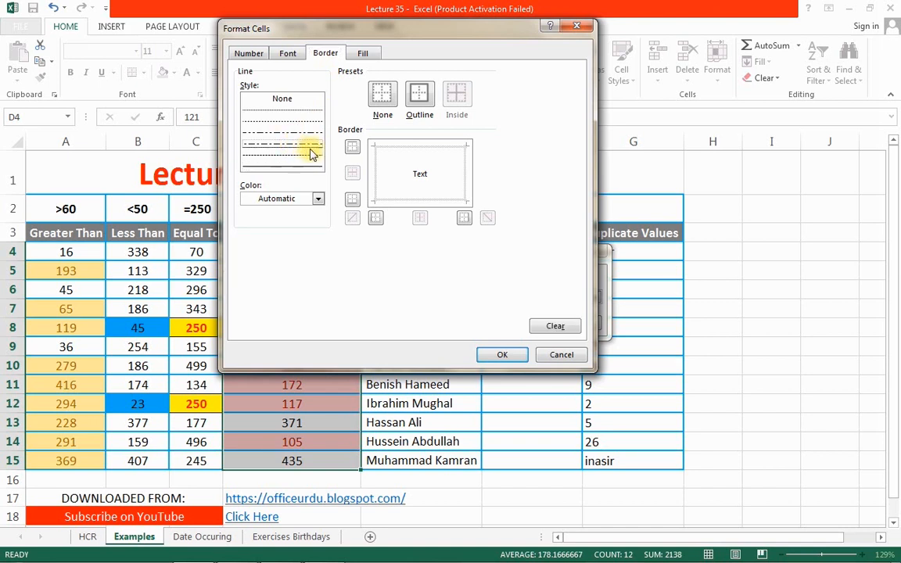
left_click(352, 200)
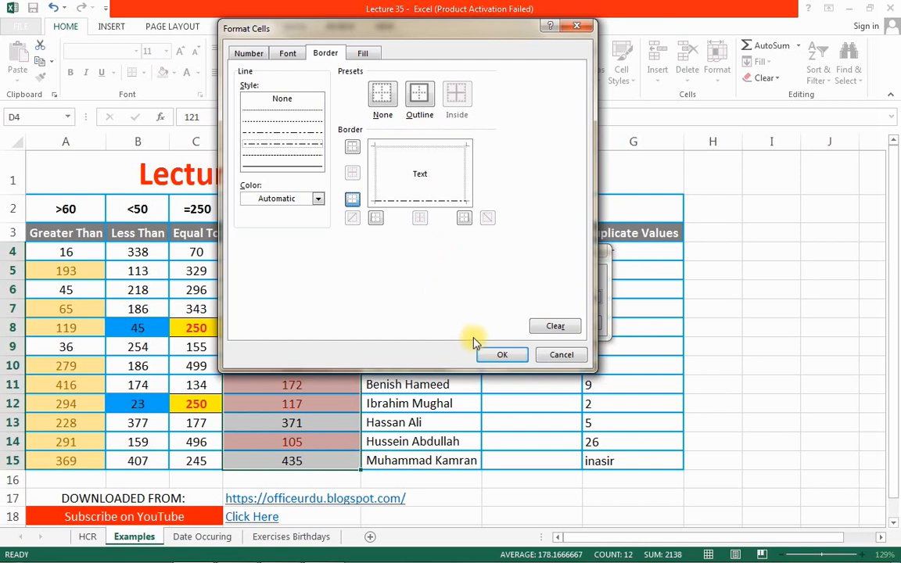
left_click(502, 354)
left_click(513, 323)
left_click(335, 315)
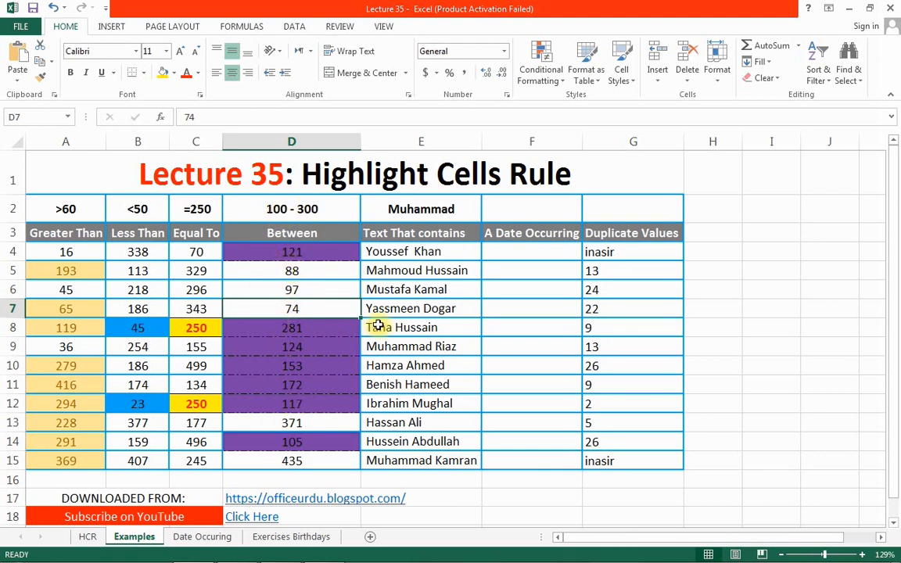
- Set up a Text That Contains highlight rule for cells E4:E15, using the first name given in cell E2 as the text
left_click(417, 248)
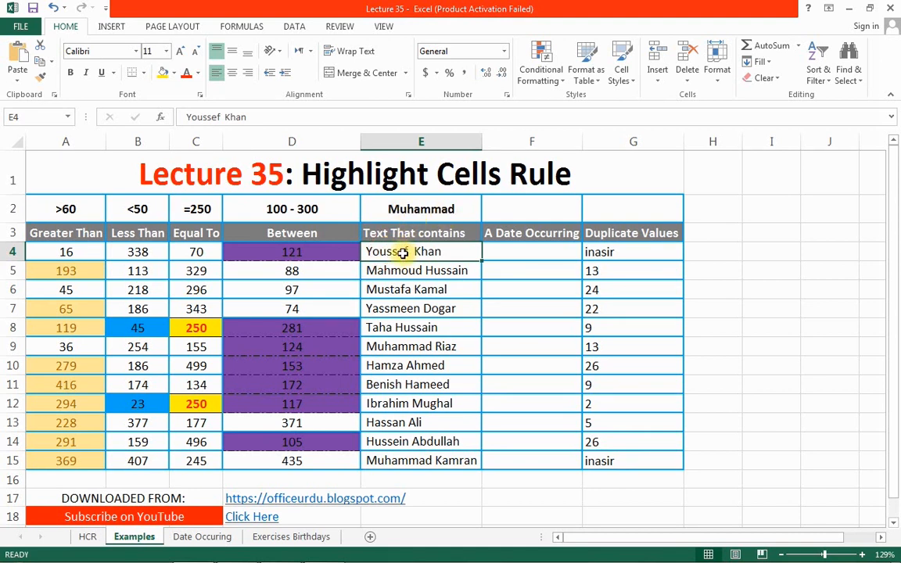
left_click_drag(403, 251, 415, 449)
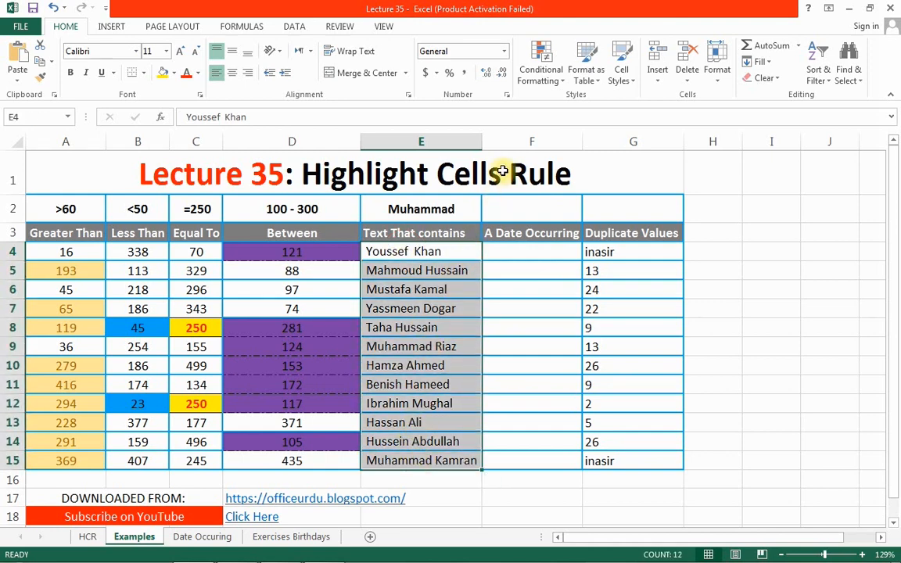
left_click(540, 69)
mouse_move(556, 105)
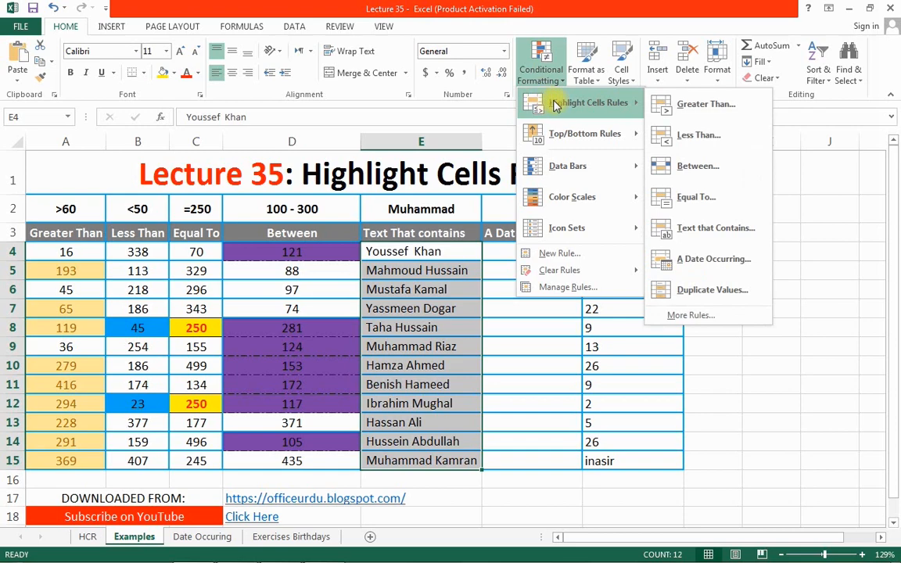
left_click(680, 230)
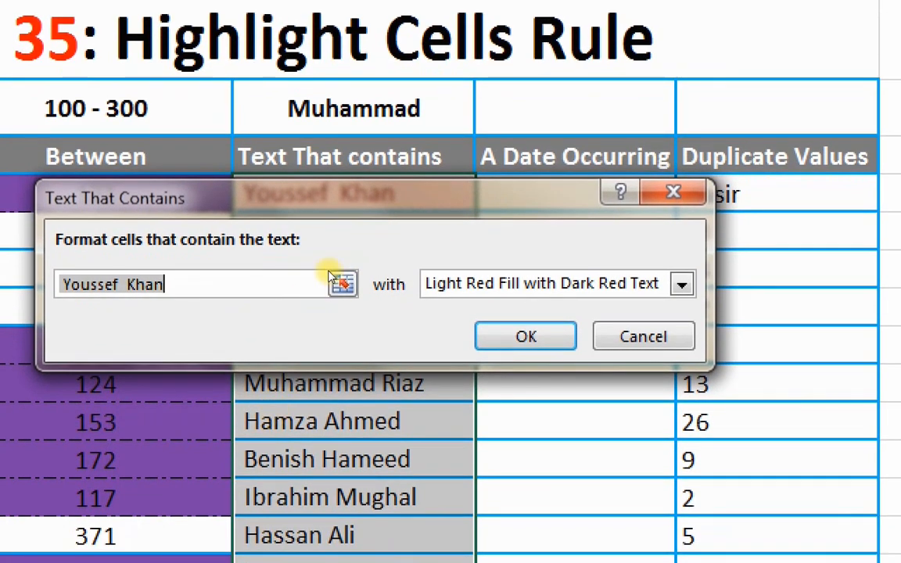
left_click_drag(334, 259, 413, 250)
left_click(405, 320)
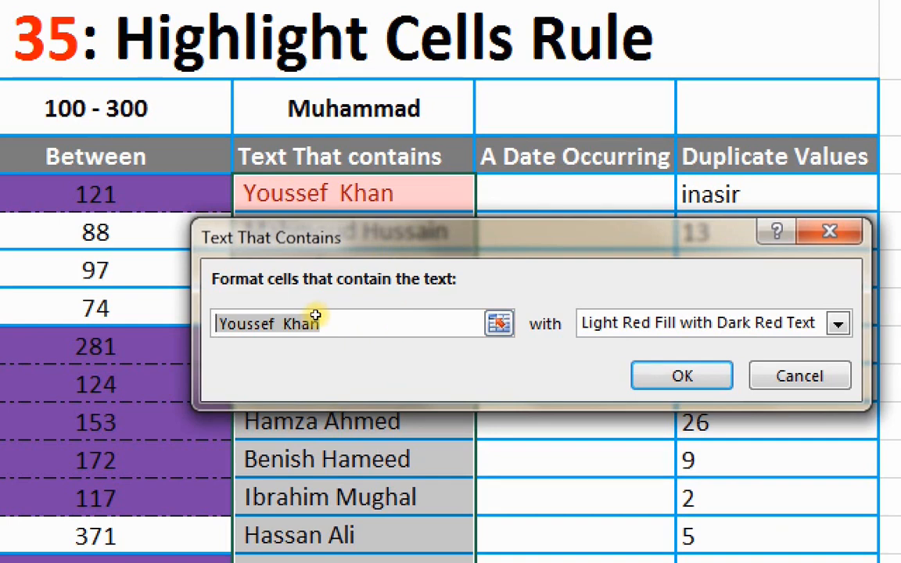
type("muhammad")
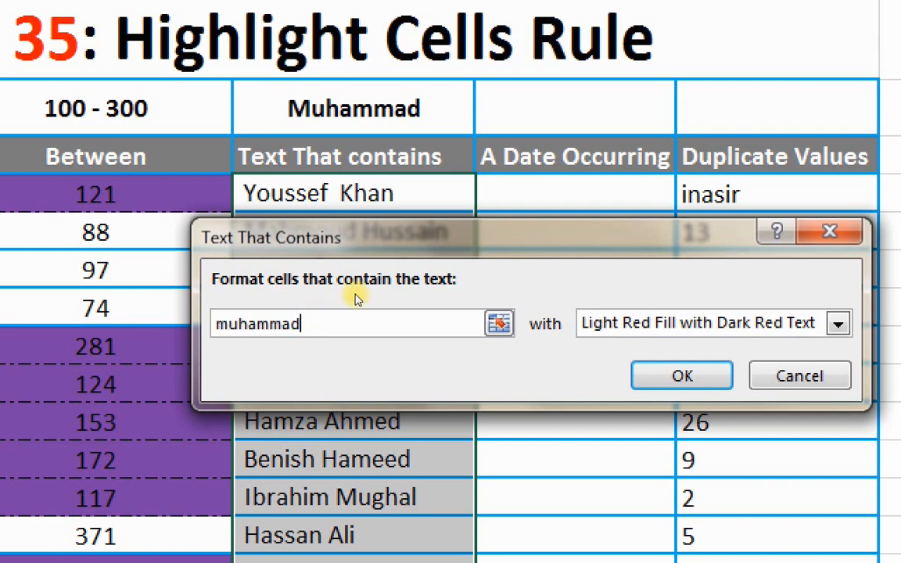
left_click_drag(414, 249, 444, 201)
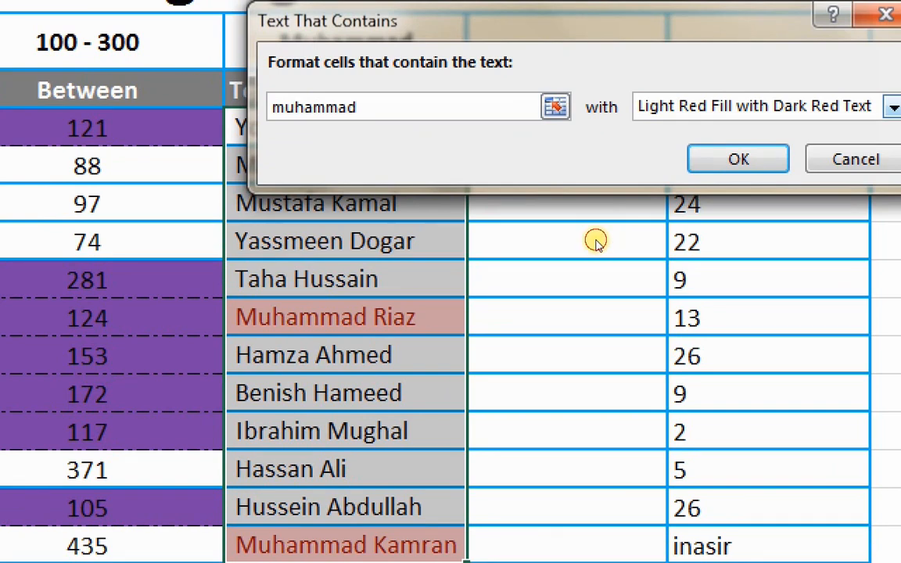
- Give the text rule a custom format with a green fill and bold white font, apply it and deselect the range
left_click(893, 107)
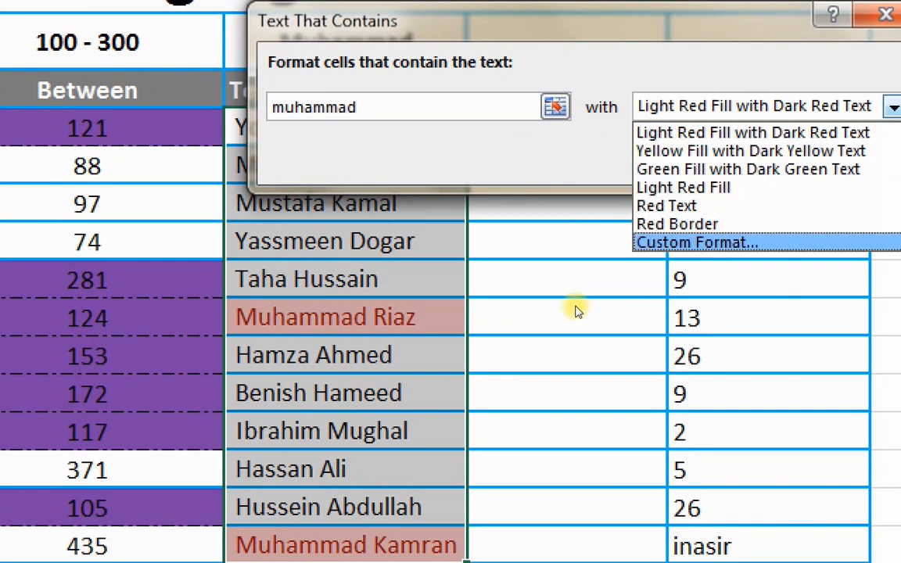
left_click(852, 241)
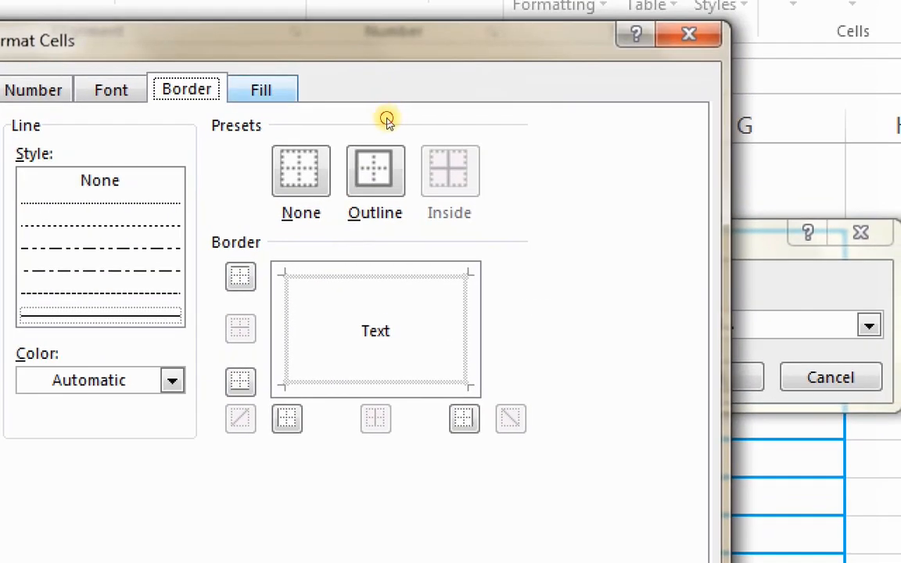
left_click(263, 87)
left_click(157, 366)
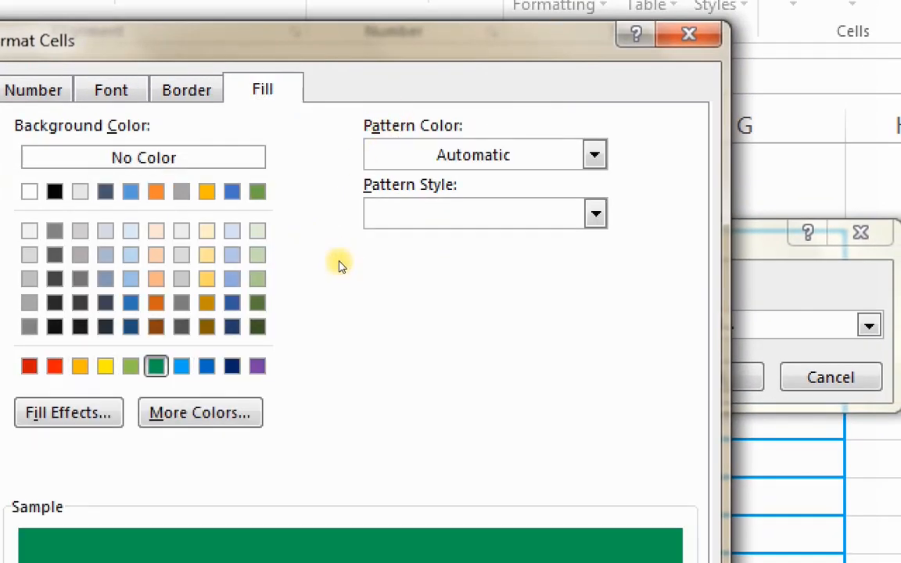
left_click(111, 90)
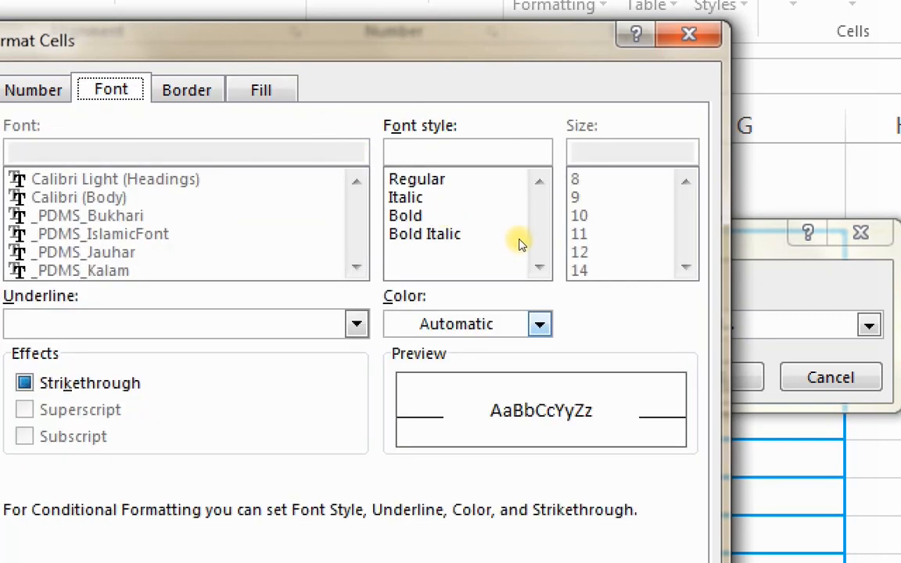
left_click(540, 324)
left_click(458, 291)
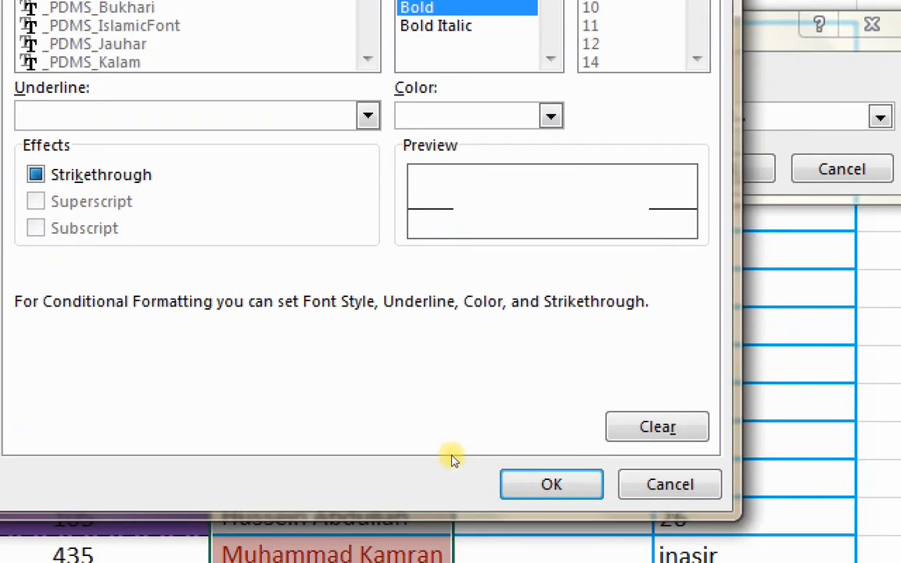
key("Return")
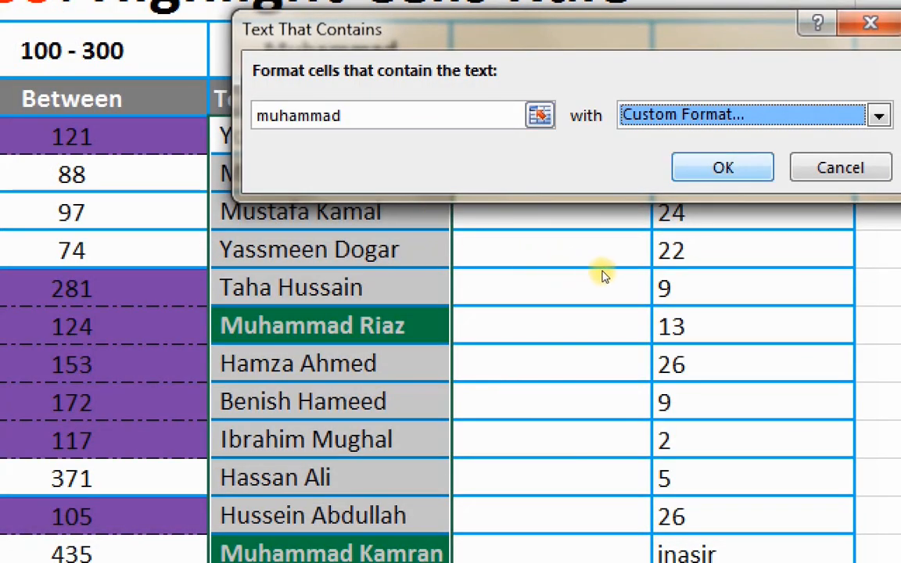
key("Return")
left_click(448, 407)
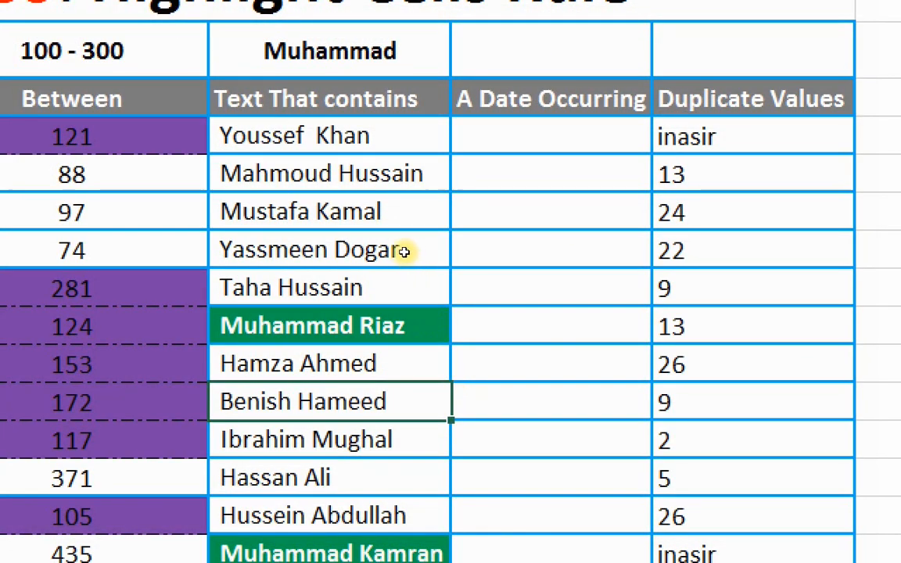
- Check the Text That Contains column for the entries highlighted by the new rule
key("Up")
key("Up")
key("Up")
key("Up")
key("Up")
key("Up")
key("Up")
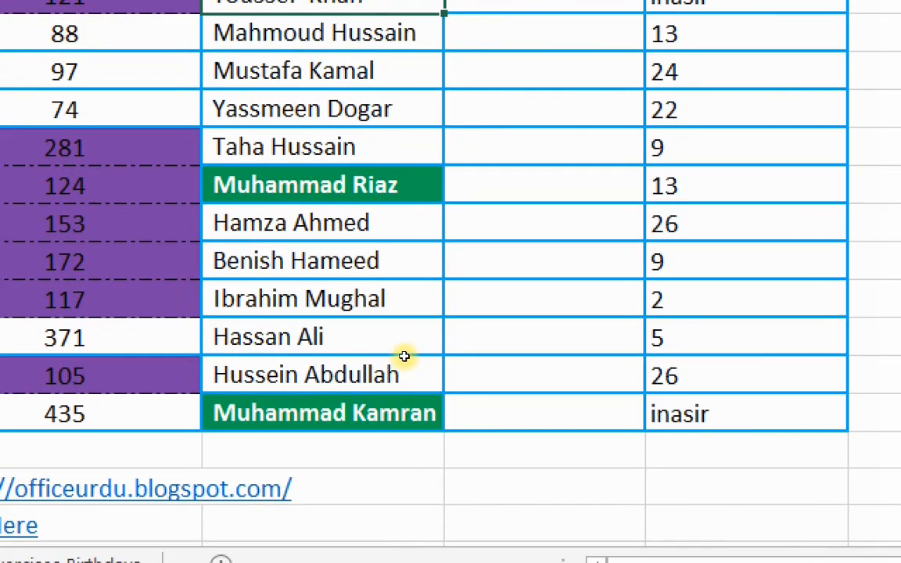
left_click(548, 6)
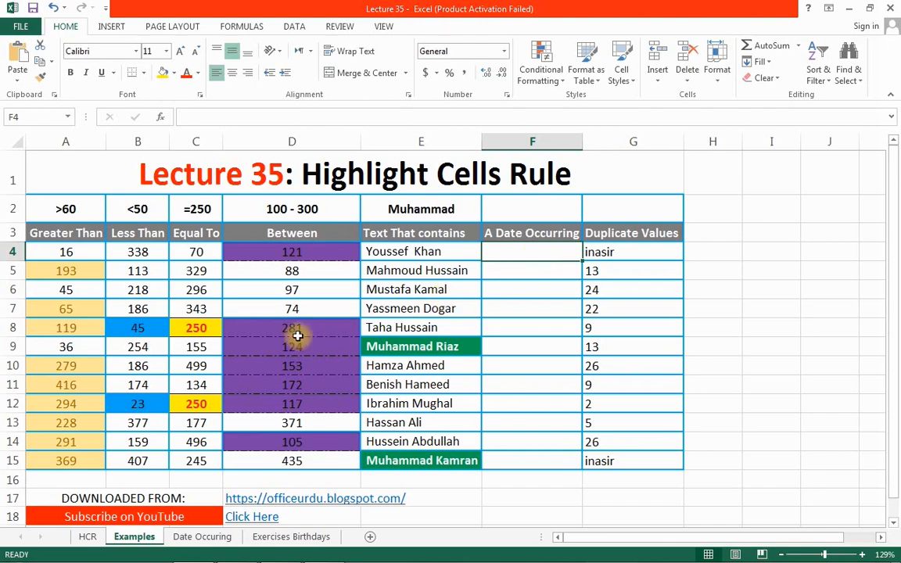
- Start an A Date Occurring highlight rule for cells A2:E23 on the Date Occuring sheet
left_click(213, 539)
scroll(116, 324, "up", 2)
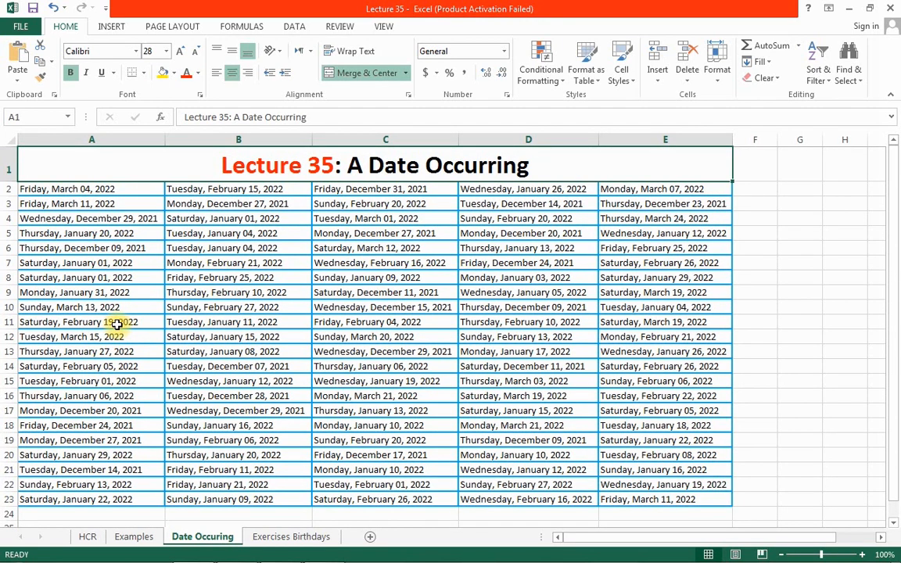
left_click_drag(36, 187, 668, 501)
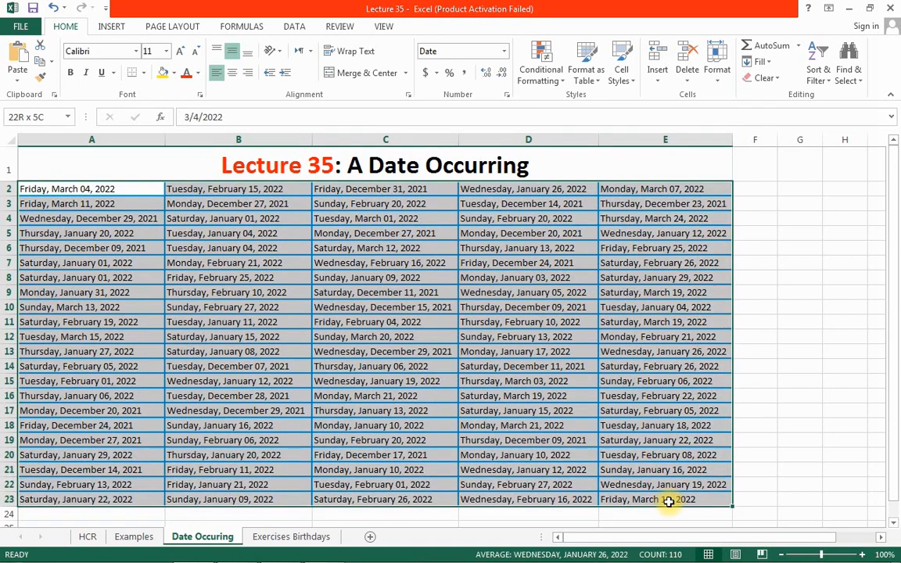
left_click(529, 82)
mouse_move(603, 102)
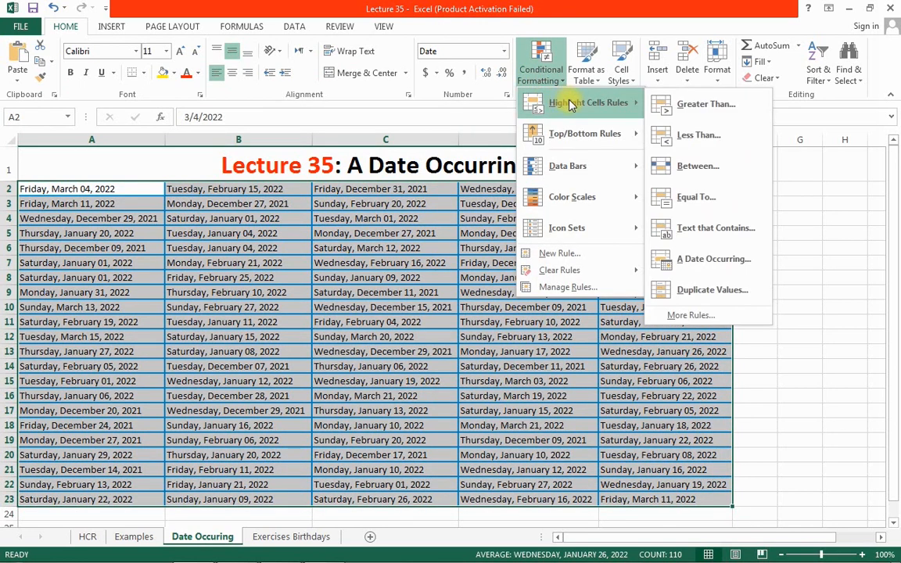
left_click(697, 265)
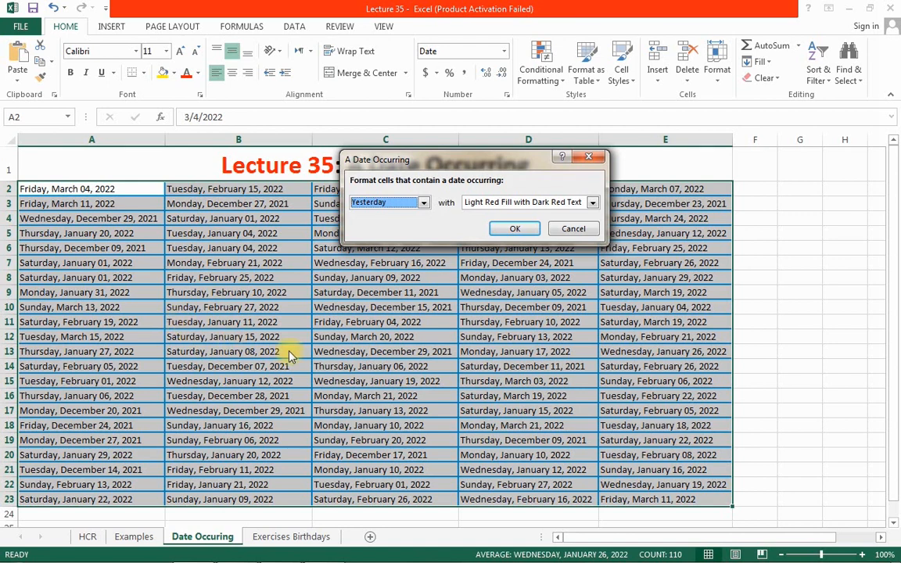
- Preview the date rule on the range for Today, Tomorrow and In the last 7 days
left_click(415, 205)
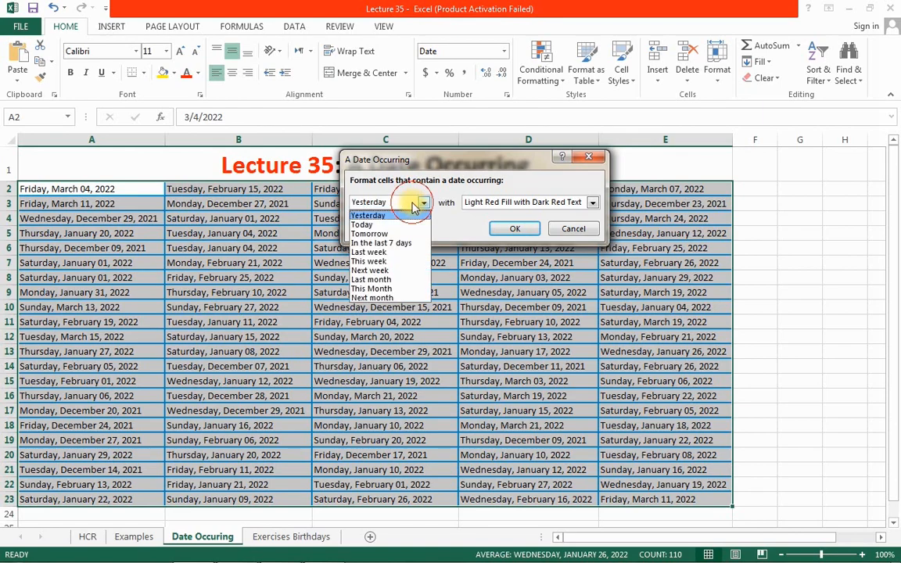
left_click(401, 226)
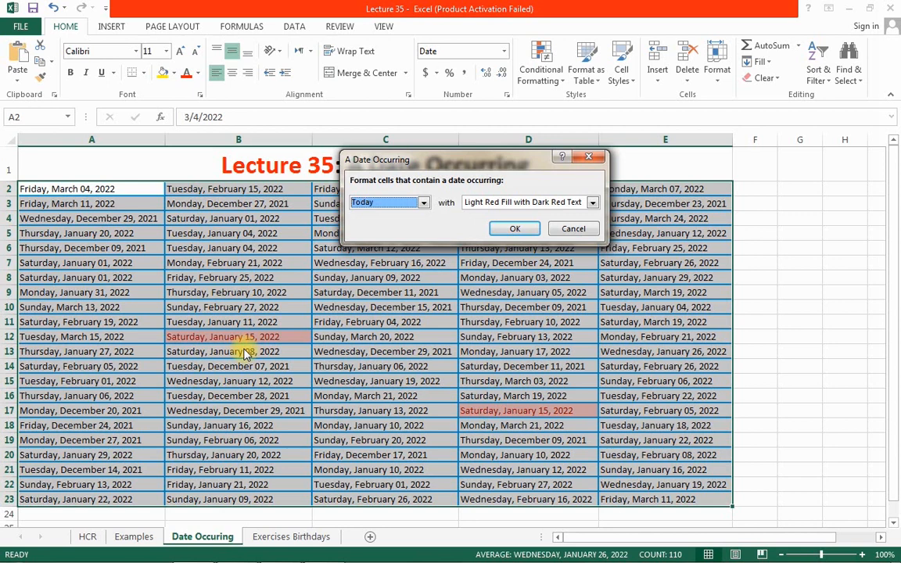
left_click(497, 204)
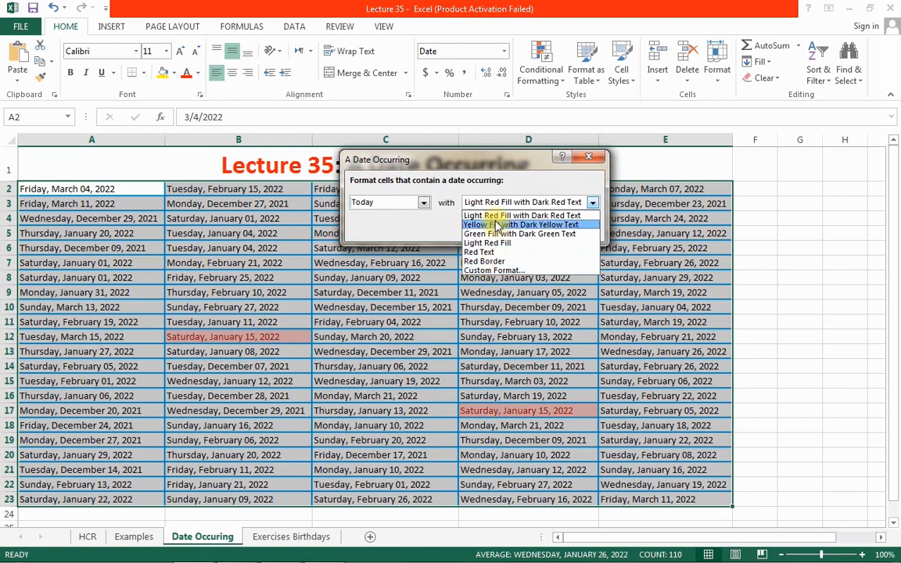
left_click(402, 219)
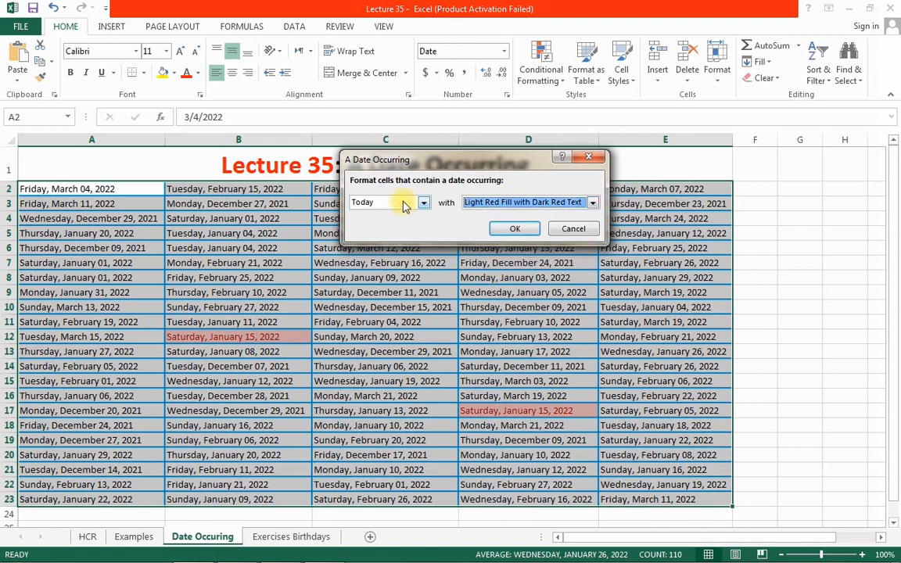
left_click(402, 203)
left_click(395, 231)
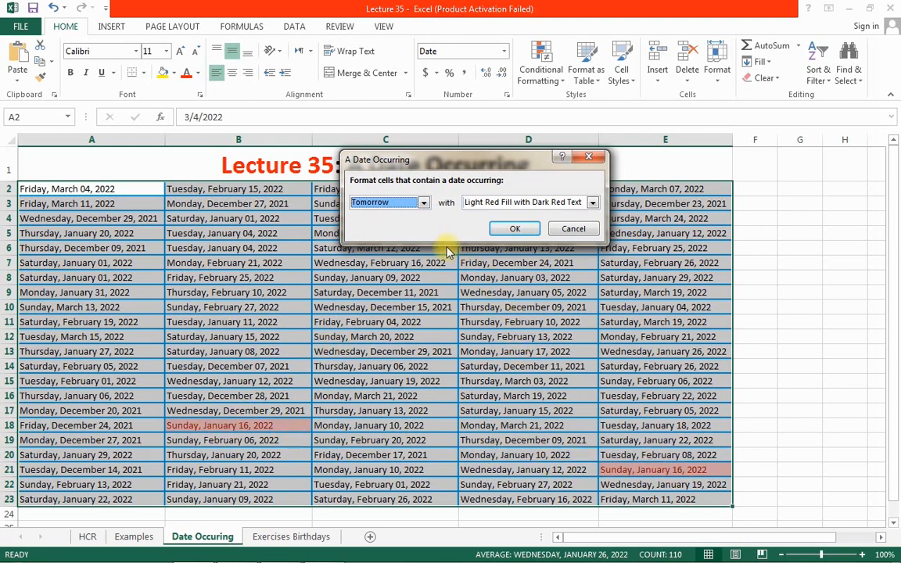
left_click(406, 202)
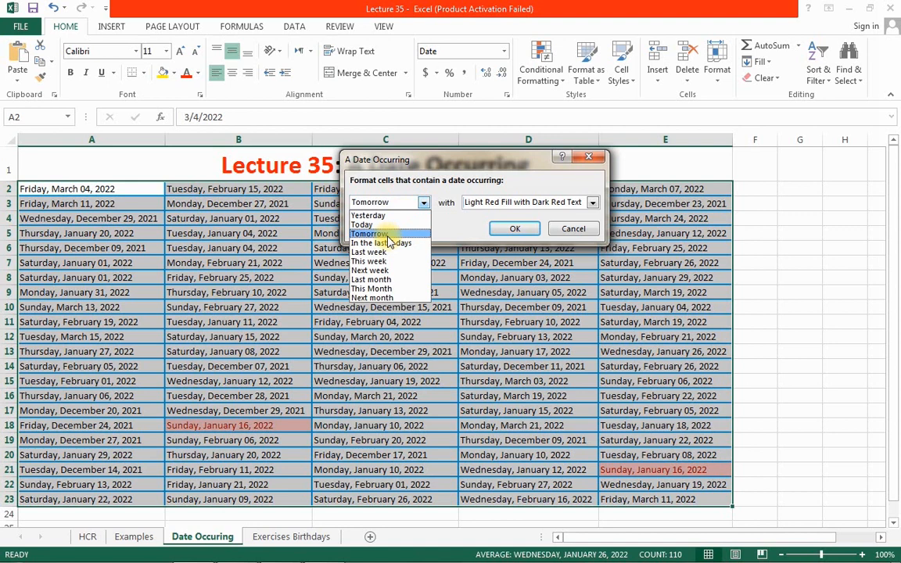
left_click(384, 244)
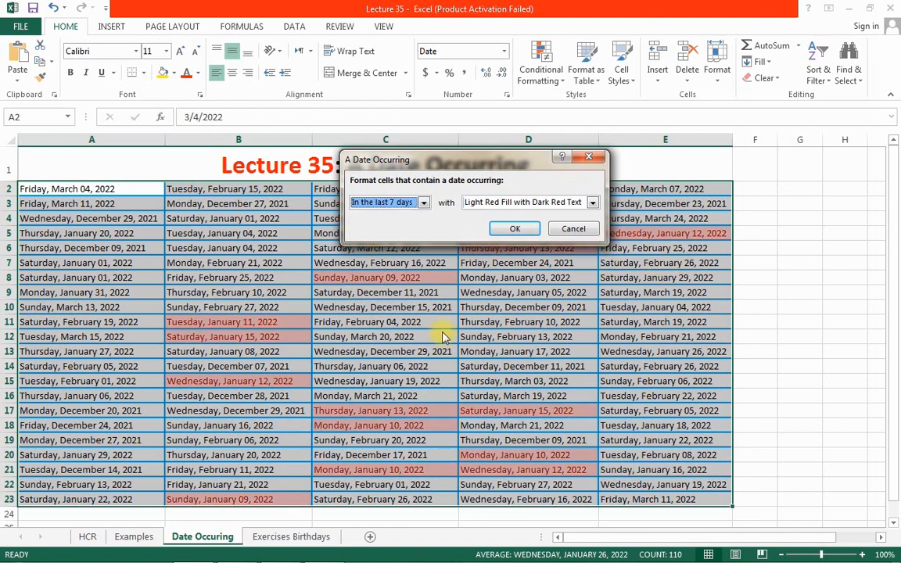
- Preview the date rule on the range for Last week, This week and Next week
left_click(395, 203)
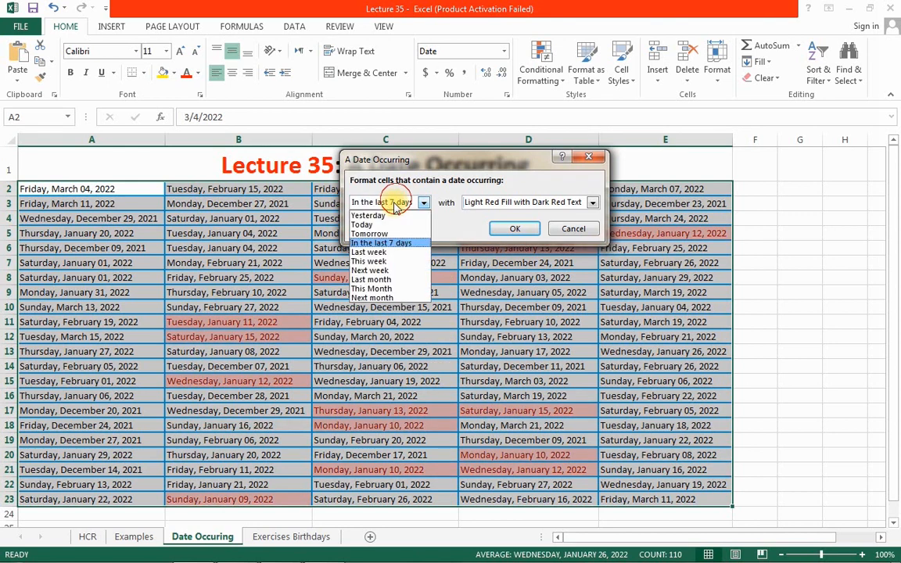
left_click(384, 253)
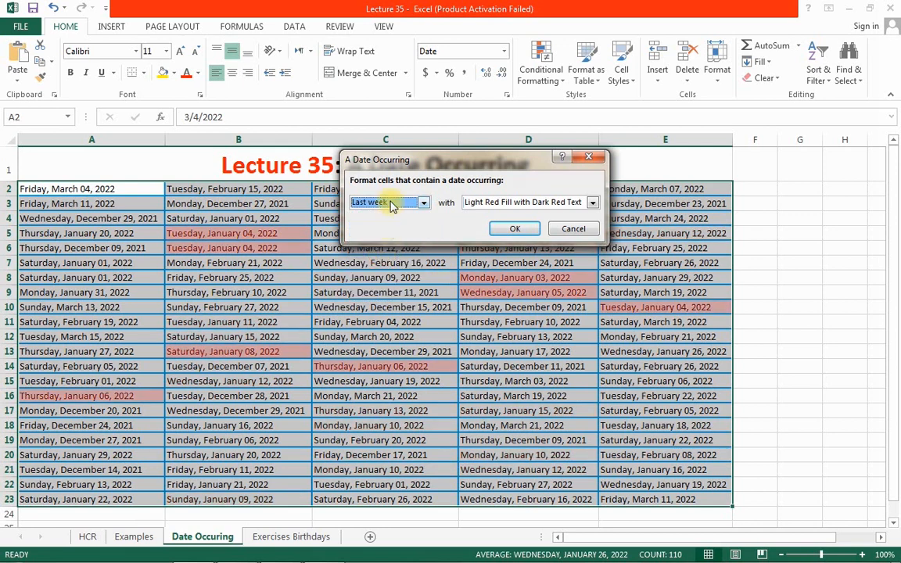
left_click(393, 203)
left_click(381, 264)
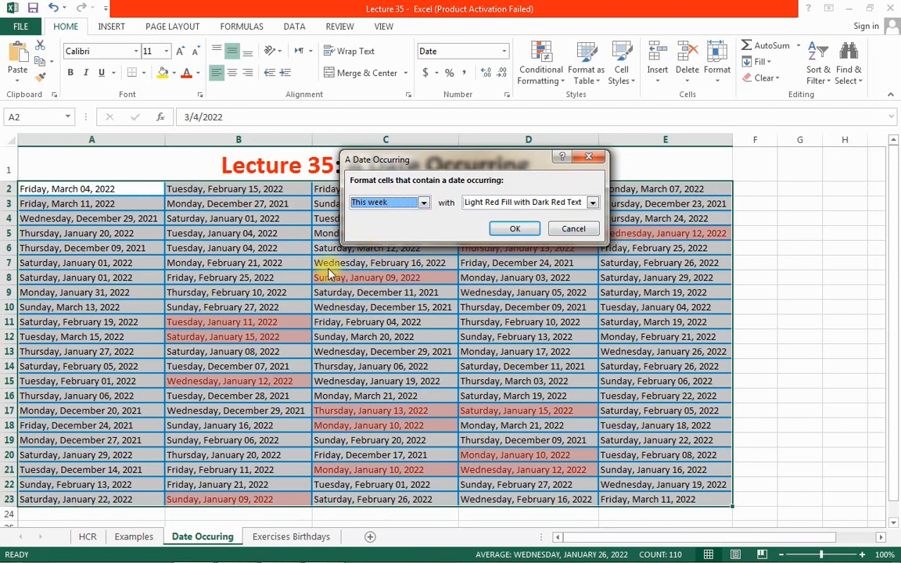
left_click(374, 202)
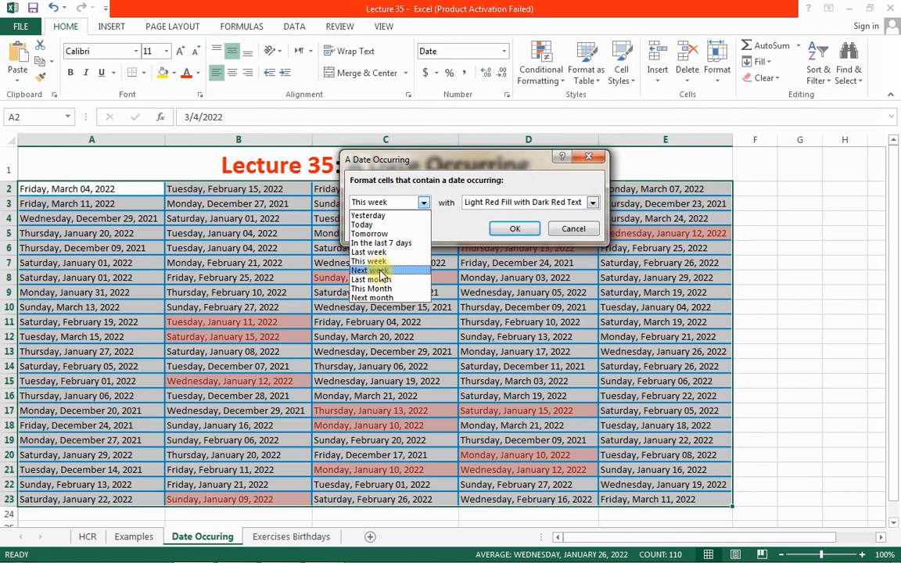
left_click(381, 275)
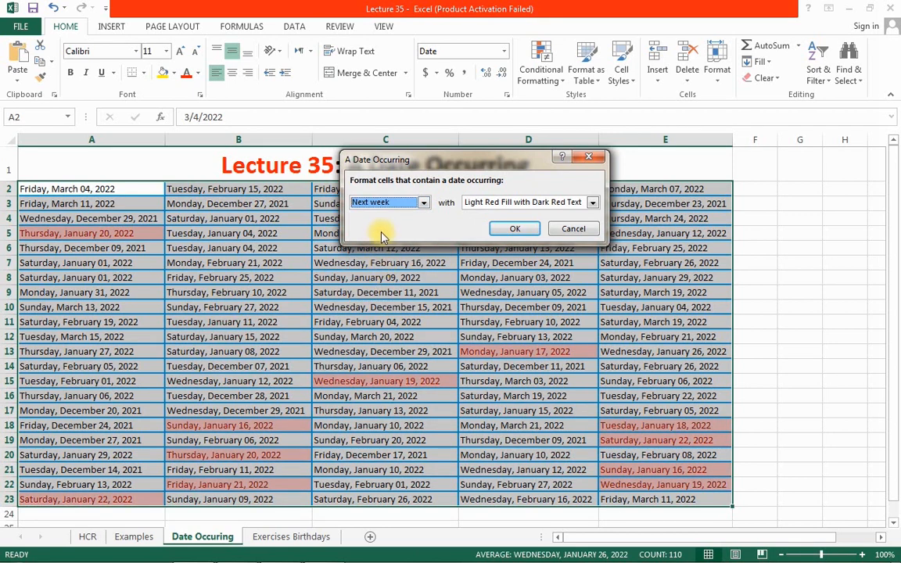
- Preview the date rule for Last month, This Month and Next month, and cancel it without applying
left_click(389, 207)
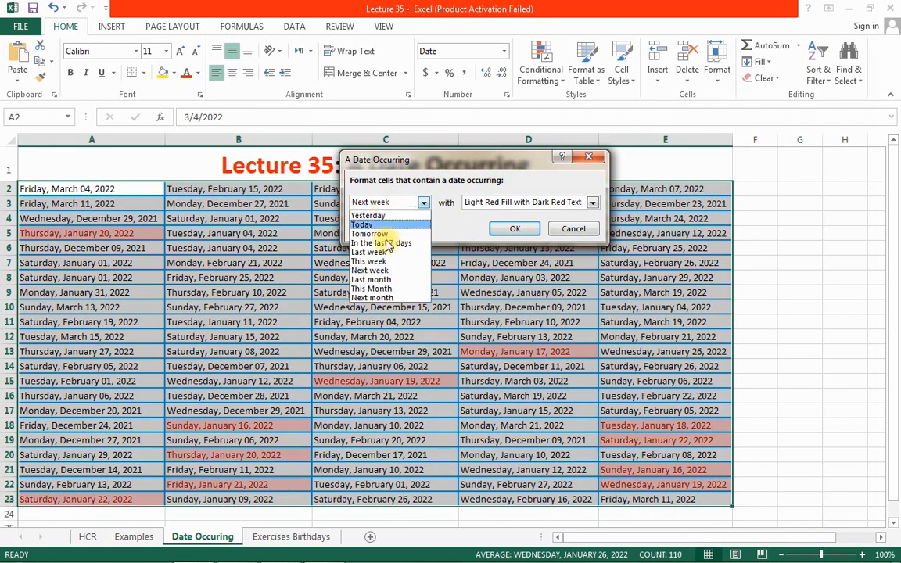
left_click(377, 285)
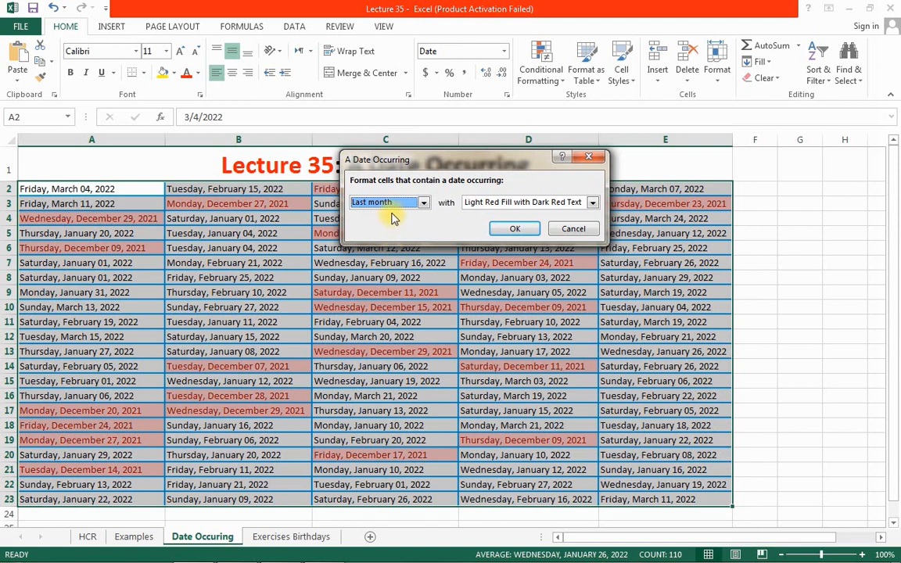
left_click(360, 202)
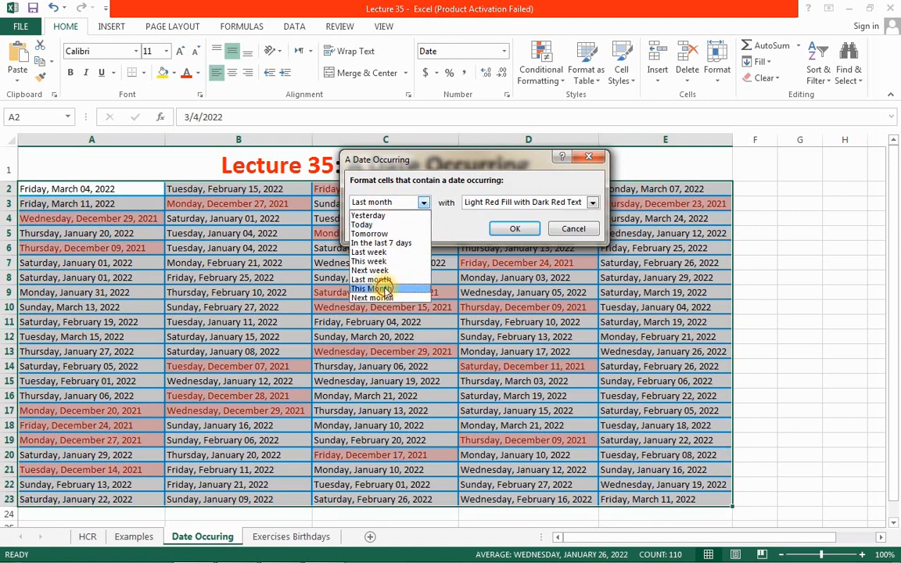
left_click(366, 289)
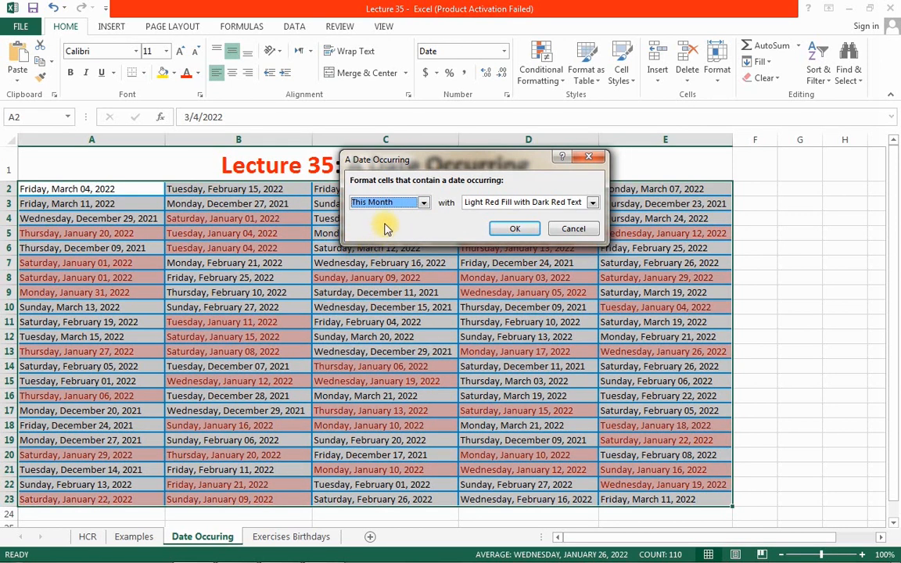
left_click(395, 202)
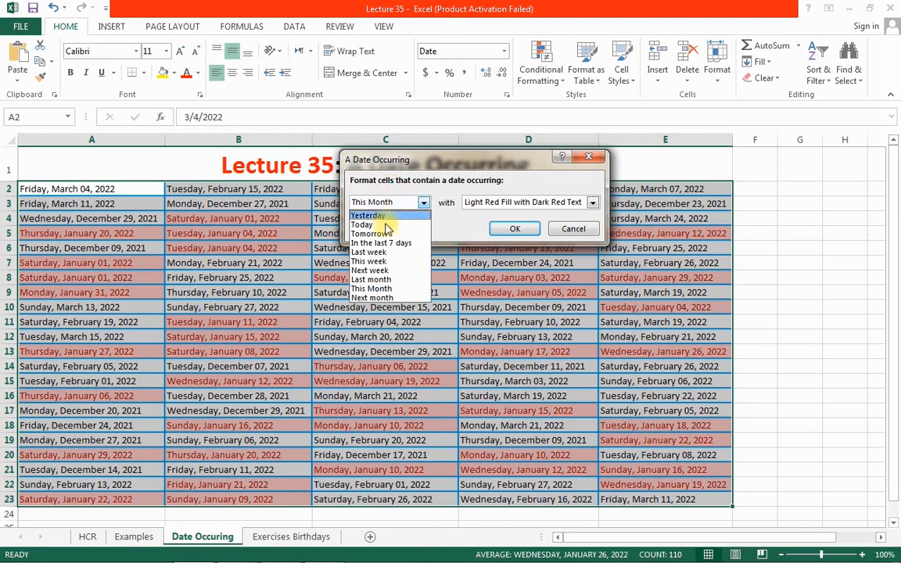
left_click(373, 298)
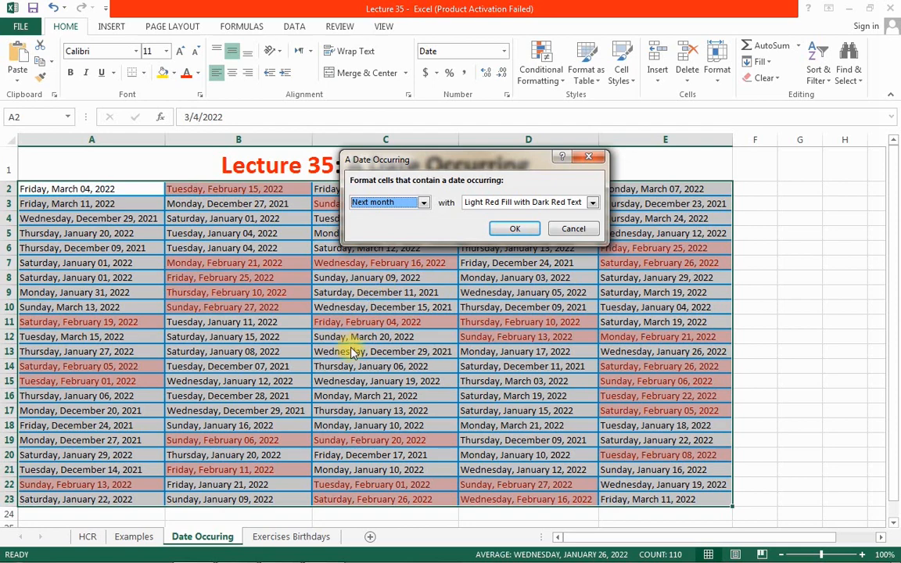
key("Escape")
- Start a Duplicate Values highlight rule for cells G4:G15 on the Examples sheet
left_click(135, 537)
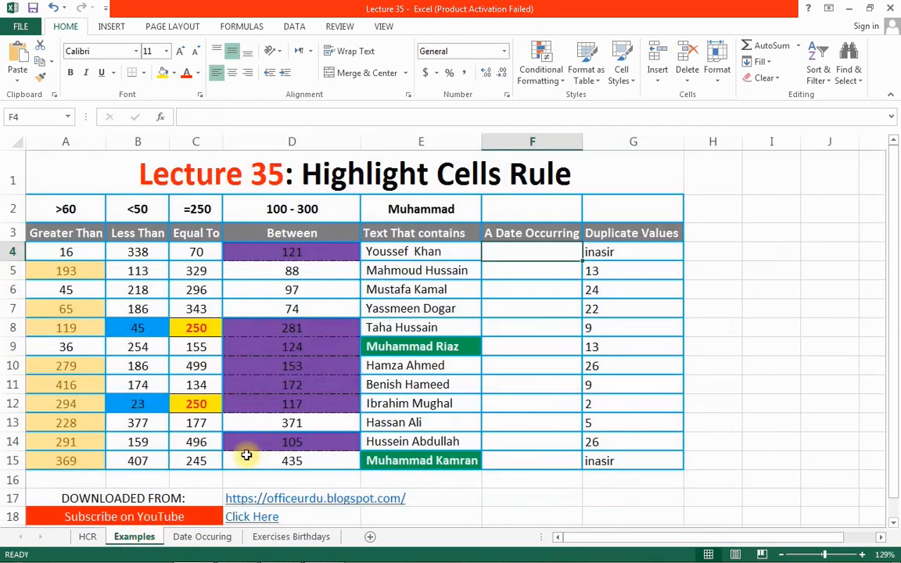
left_click(615, 255)
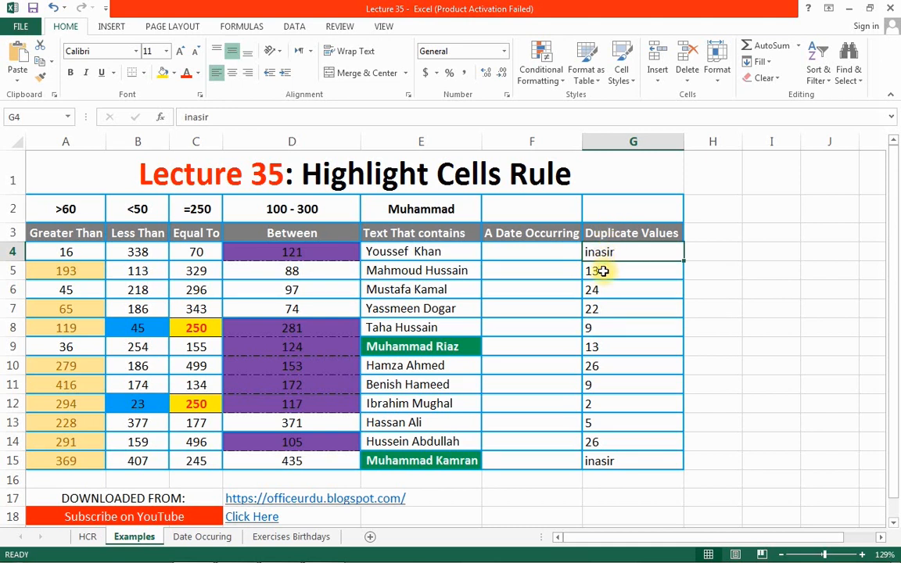
left_click_drag(603, 254, 618, 461)
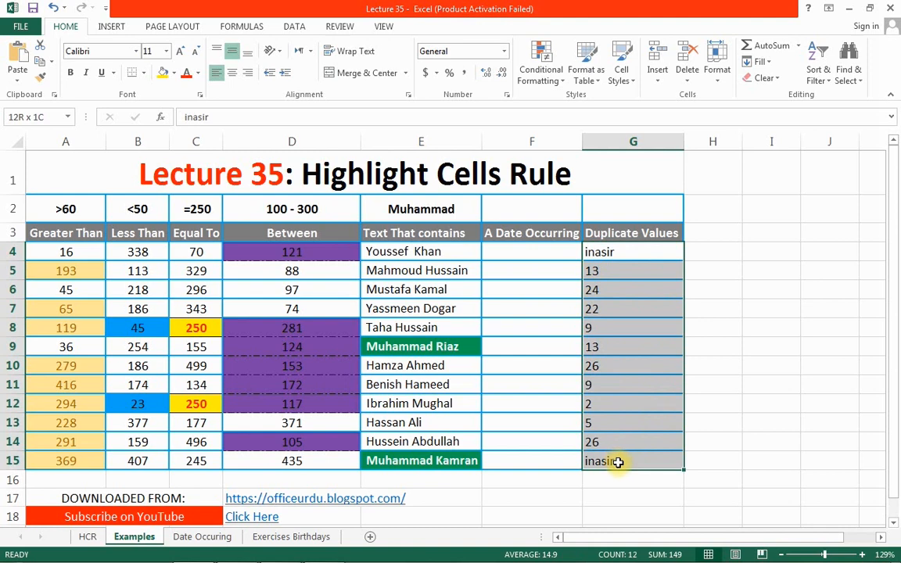
left_click(523, 82)
mouse_move(595, 103)
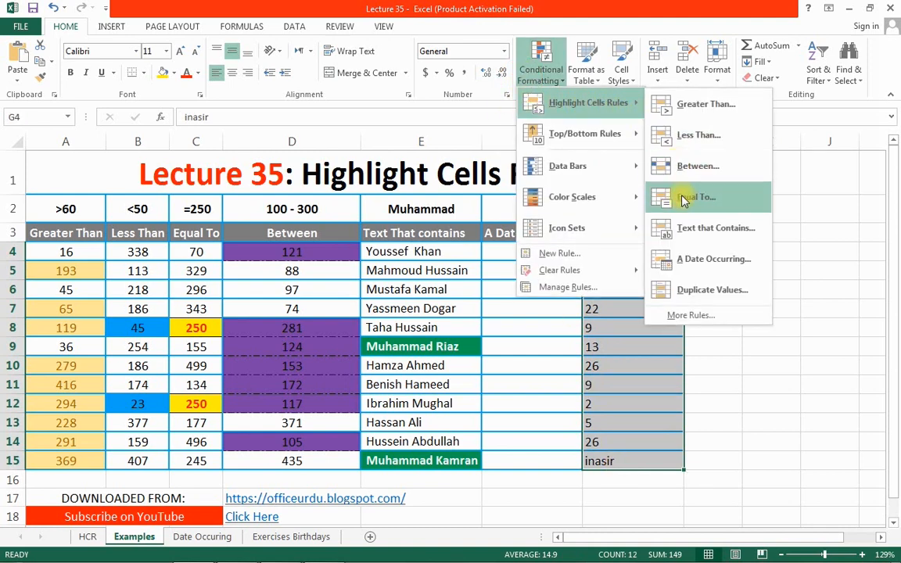
left_click(701, 291)
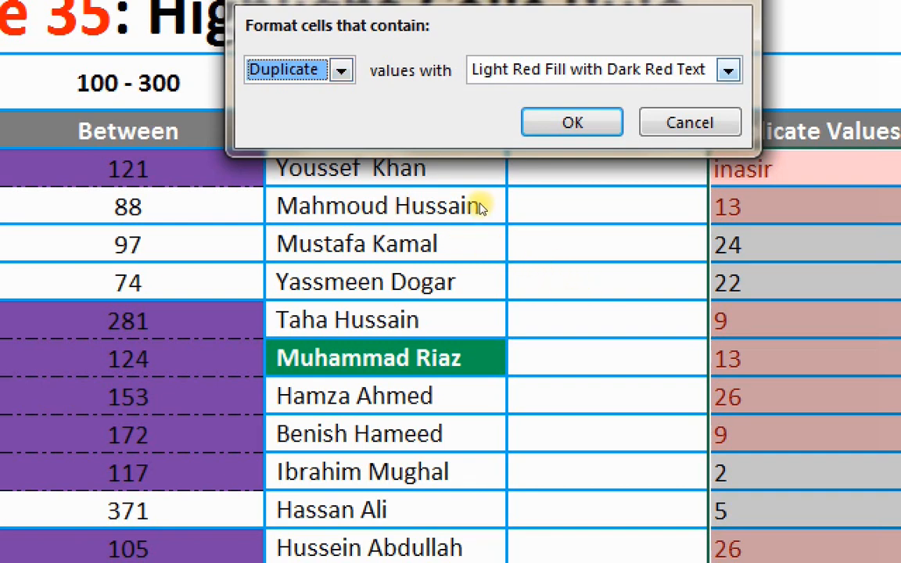
- Look over the preset formats for the duplicates and preview the rule with Unique values instead
key("Tab")
key("alt+Down")
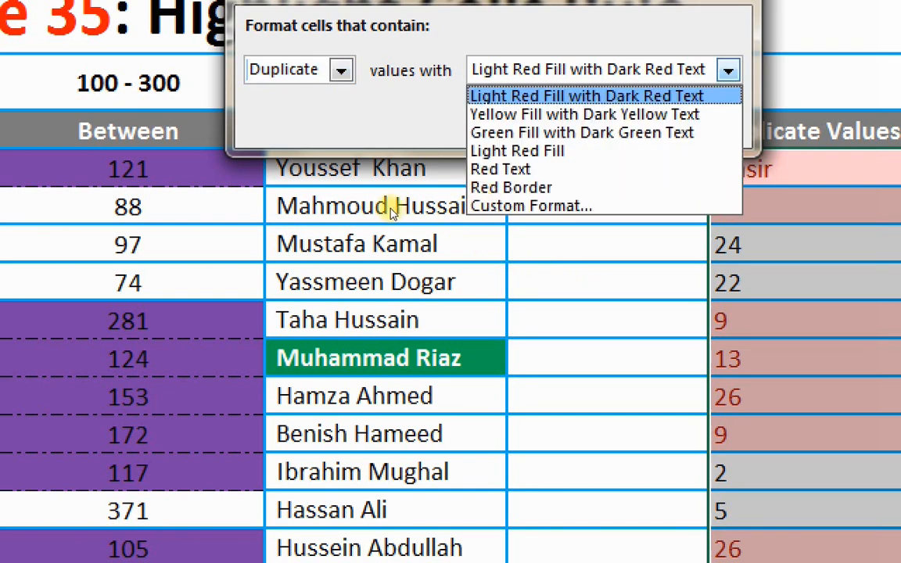
key("shift+Tab")
key("alt+Down")
key("Down")
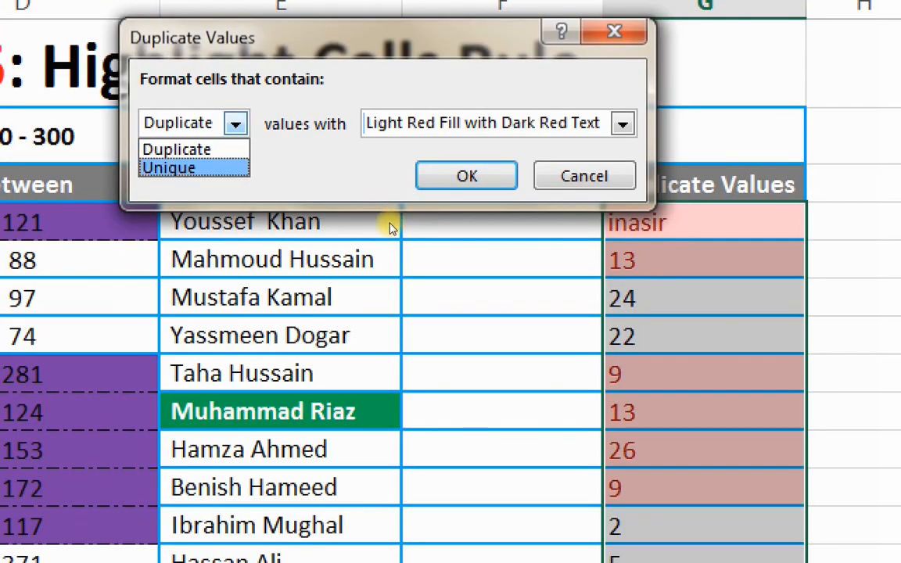
key("Return")
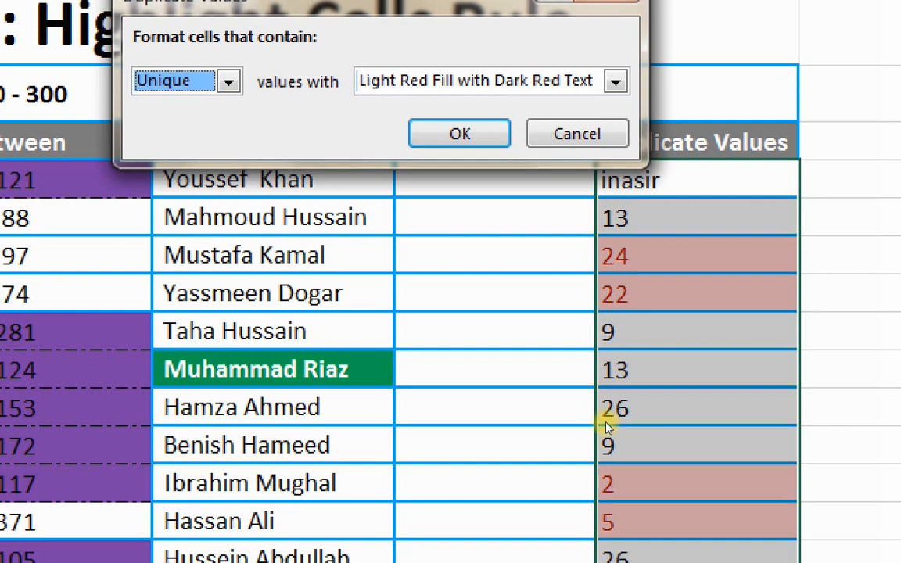
- Check the format choices including Custom Format for the unique values, and cancel the rule without applying it
left_click(616, 81)
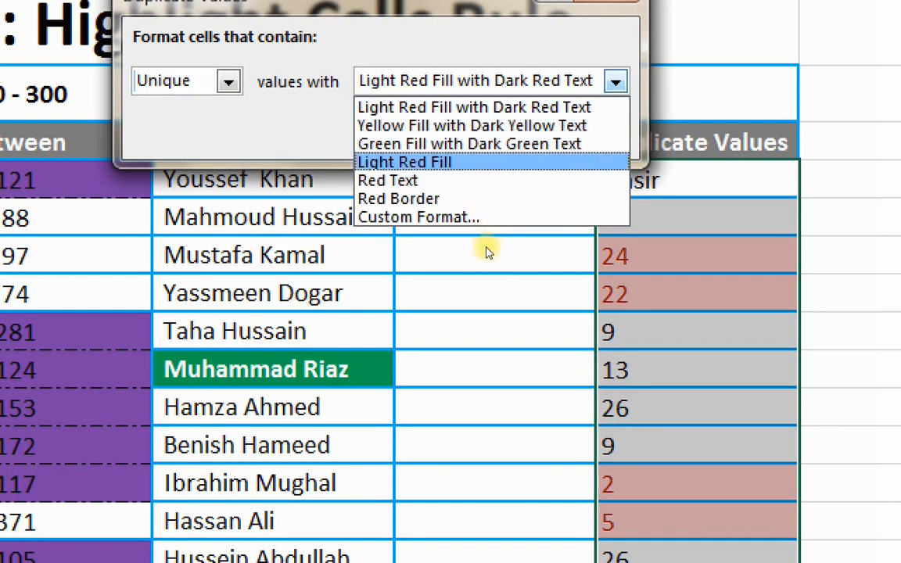
left_click(420, 219)
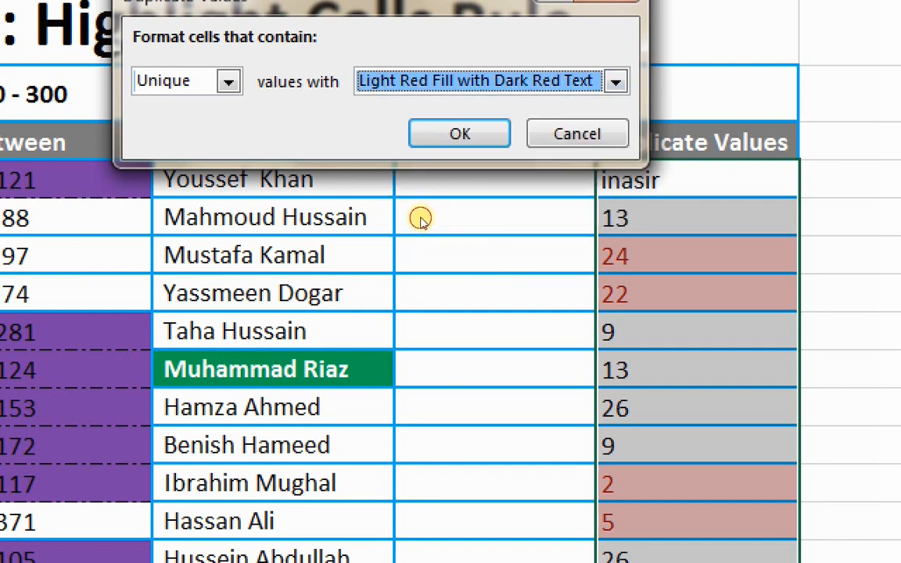
left_click(577, 133)
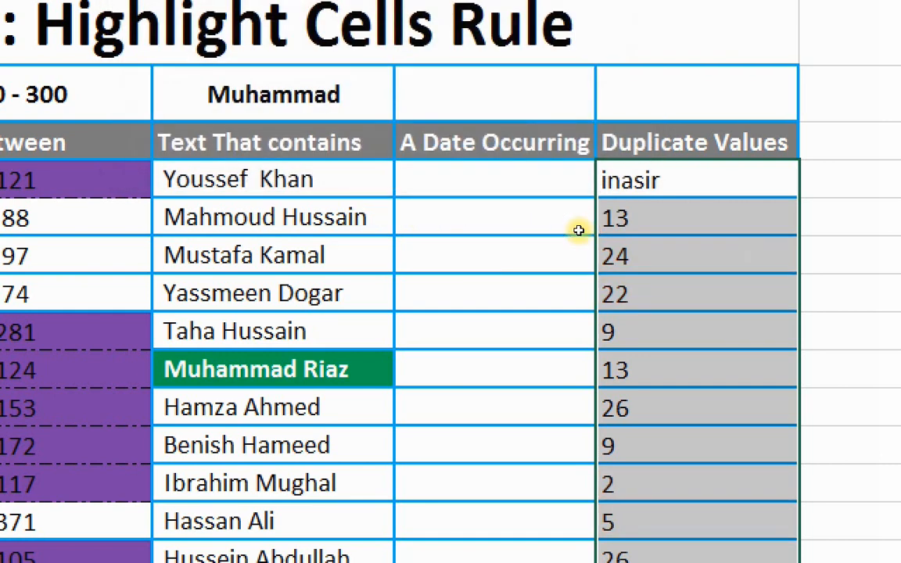